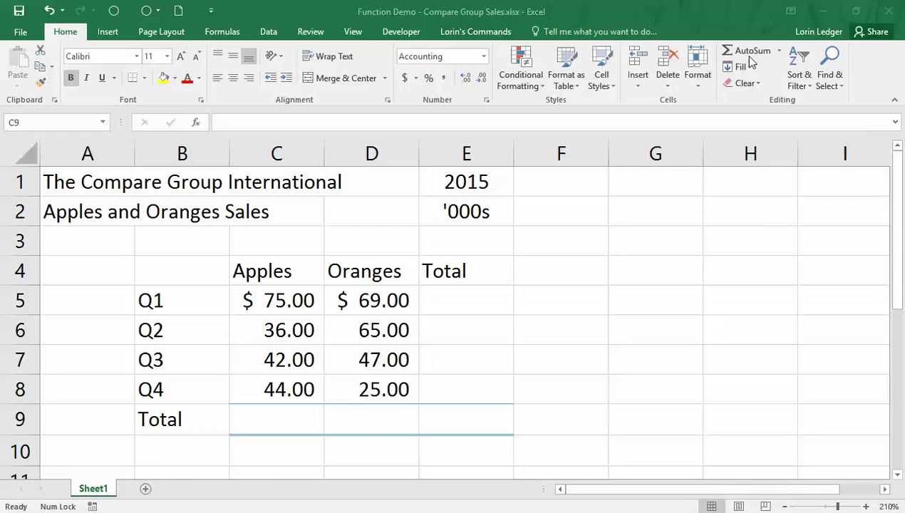
Total the Apples sales in C9 with AutoSum over C5:C8.
left_click(725, 15)
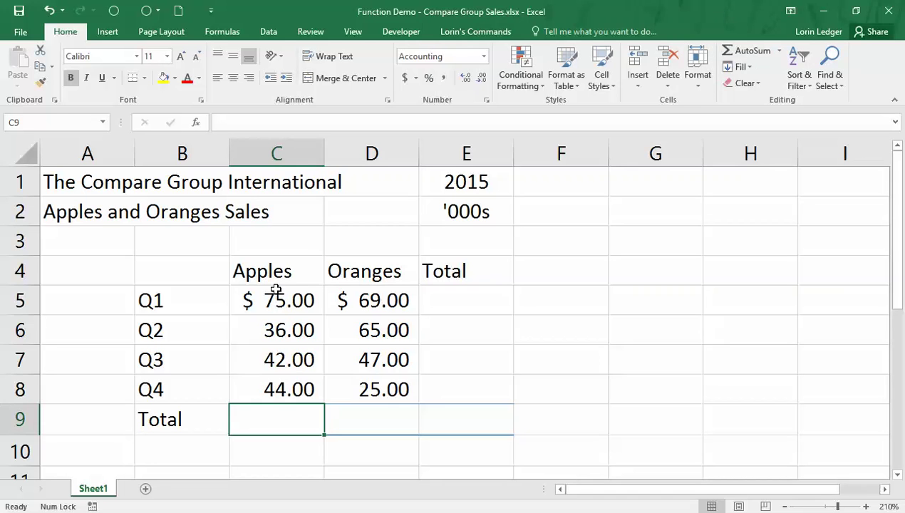
left_click_drag(278, 300, 292, 405)
left_click(290, 421)
left_click(745, 51)
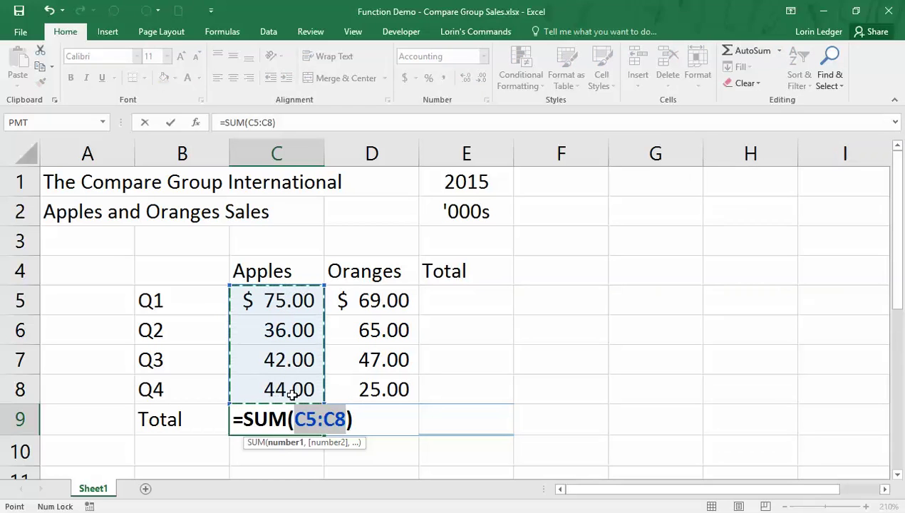
key("Tab")
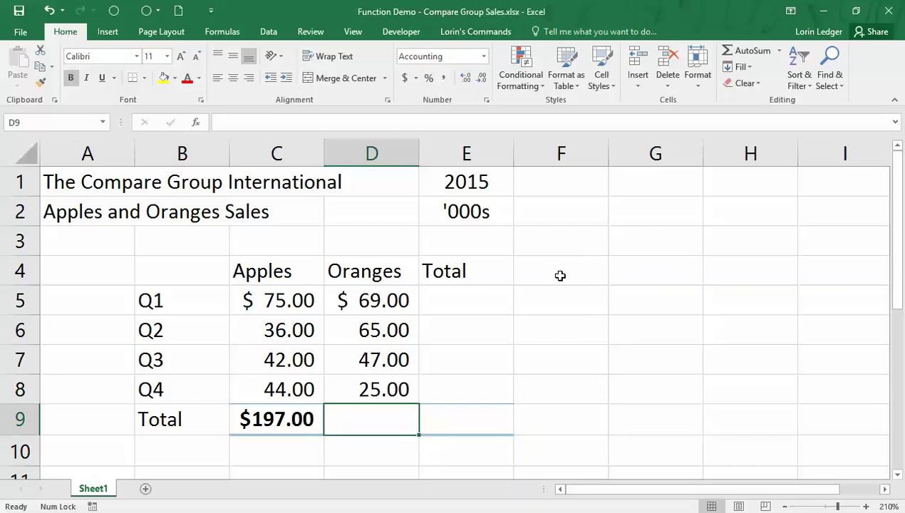
Try an AutoSum formula in D9 that sums the empty cell G6 instead of the Oranges figures.
left_click(750, 50)
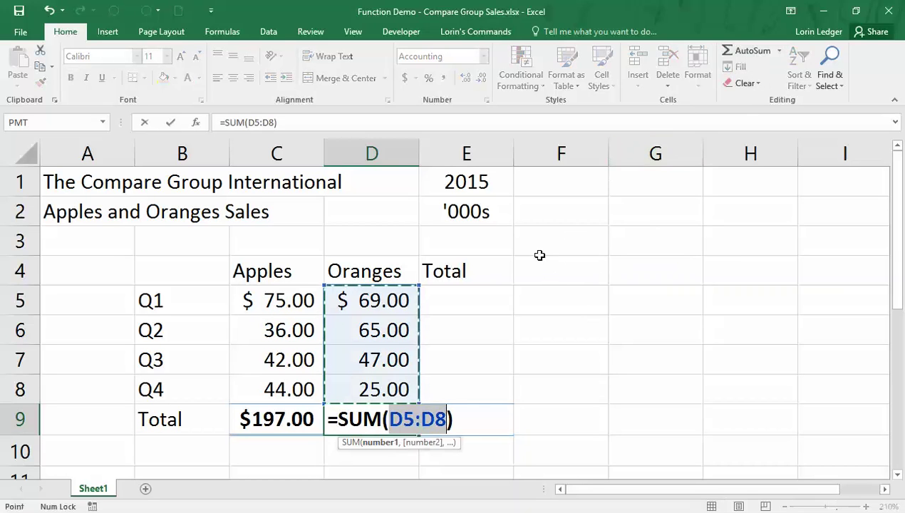
left_click(598, 275)
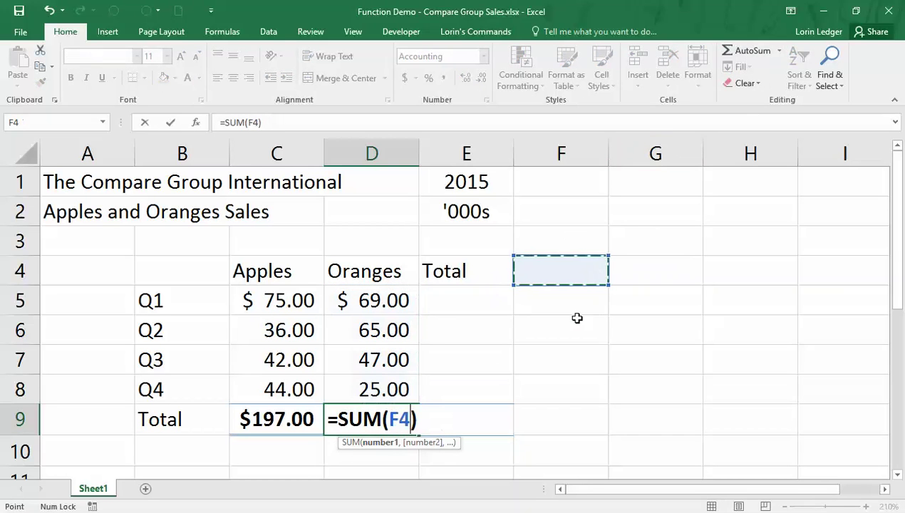
left_click(670, 349)
left_click_drag(584, 277, 646, 323)
left_click(601, 385)
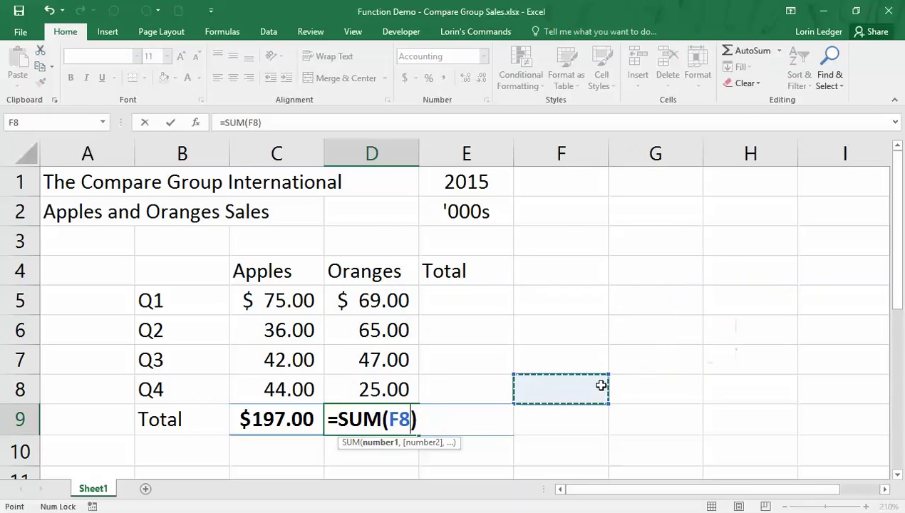
left_click(702, 318)
key("Return")
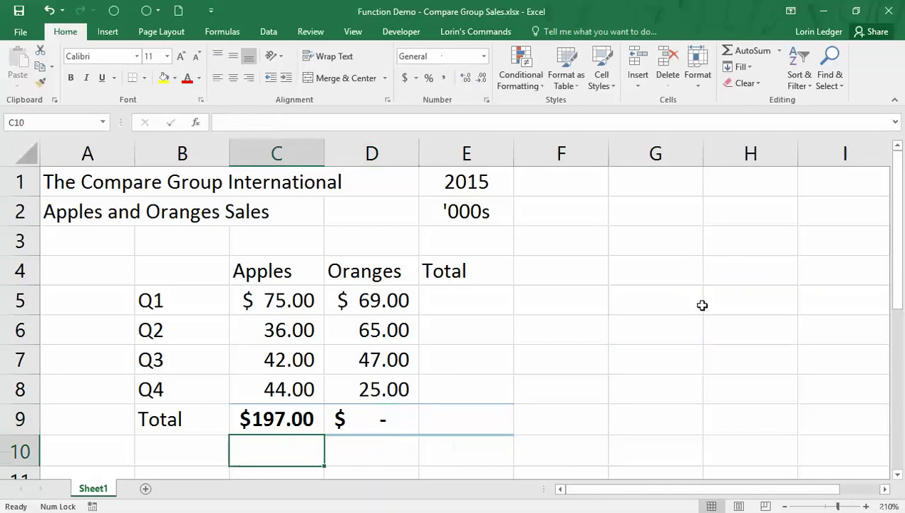
Clear the incorrect Oranges total formula from D9.
key("Up")
key("Right")
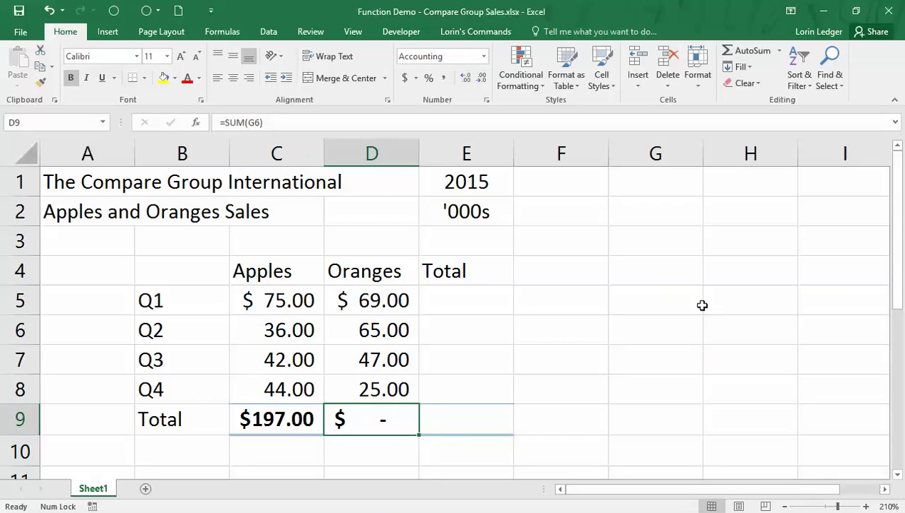
key("Delete")
key("Left")
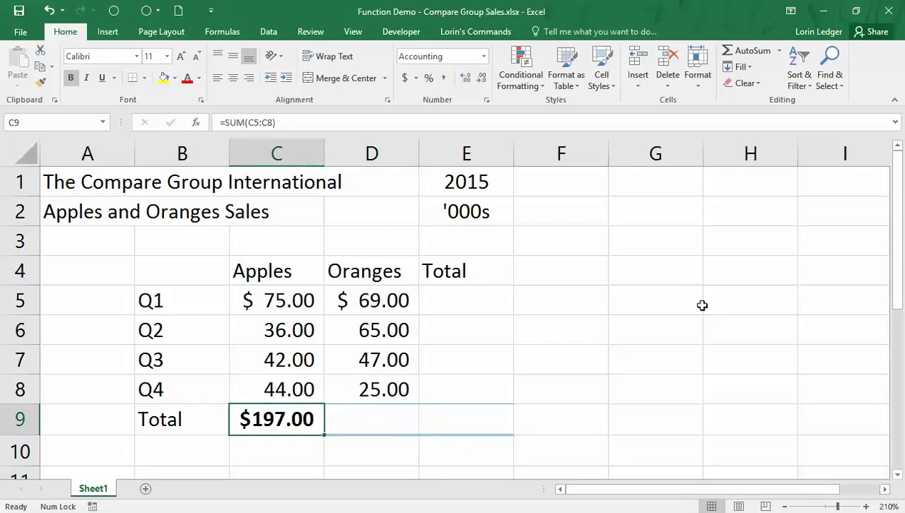
key("Right")
key("Right")
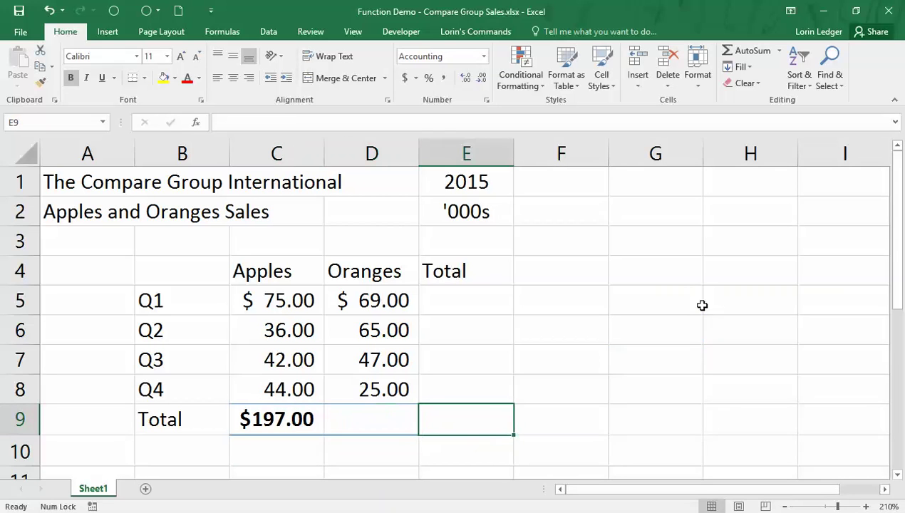
key("Left")
key("Left")
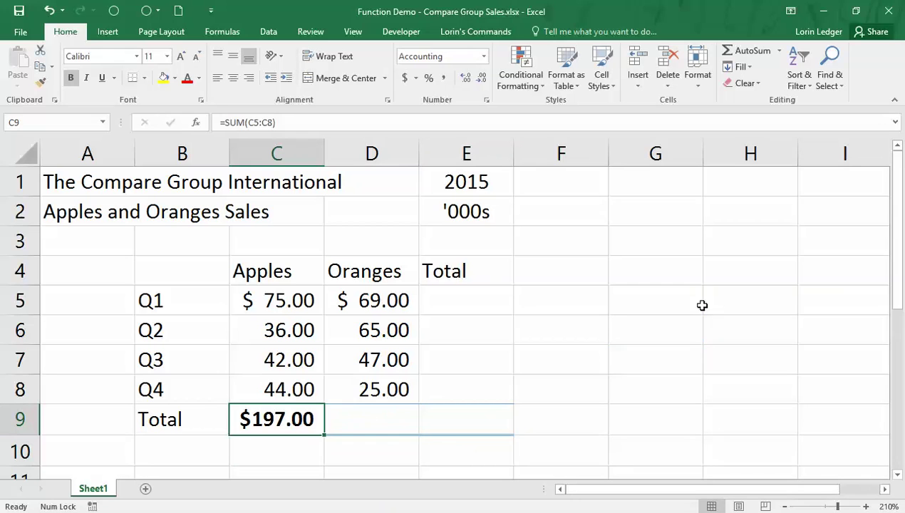
key("Right")
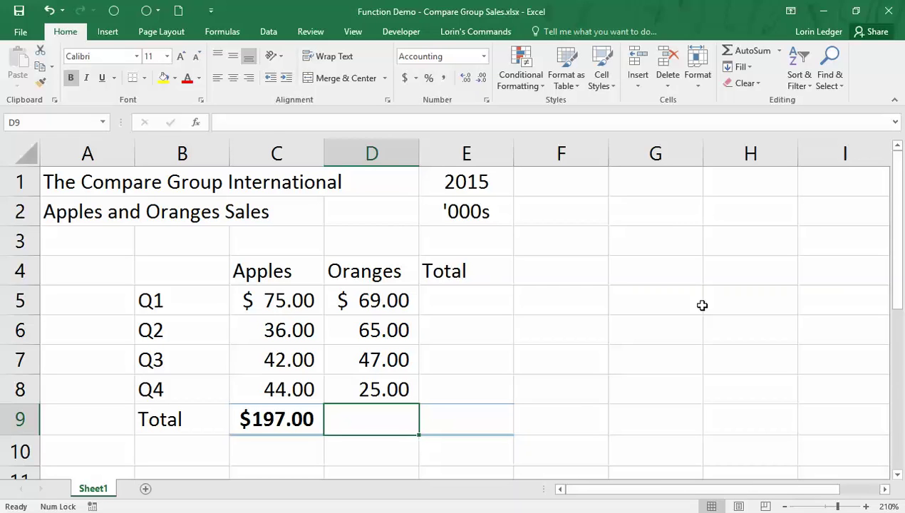
Select the Apples total in C9 and turn on Show Formulas for the worksheet.
left_click(265, 416)
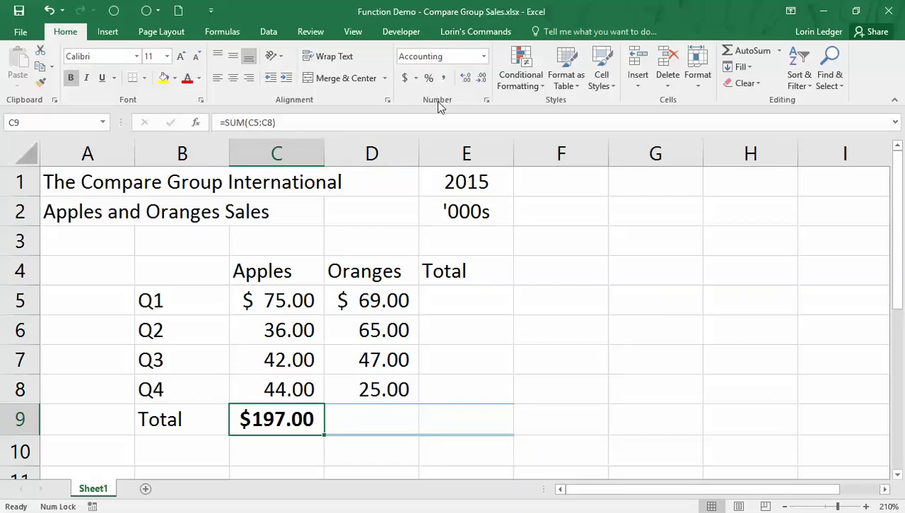
left_click(223, 32)
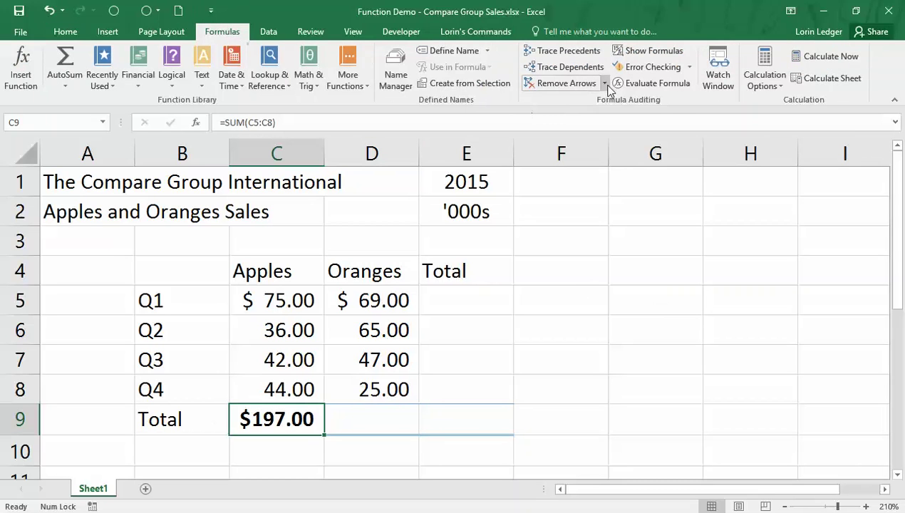
left_click(652, 53)
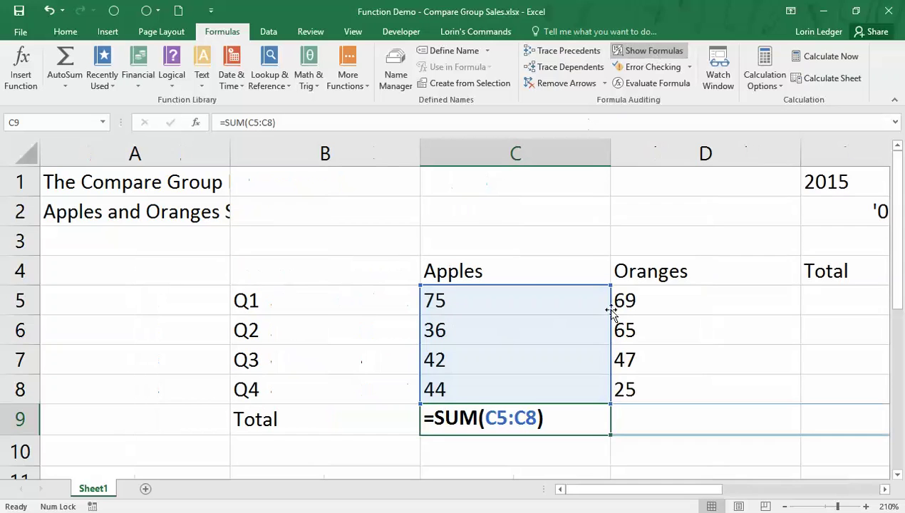
left_click_drag(653, 495, 632, 495)
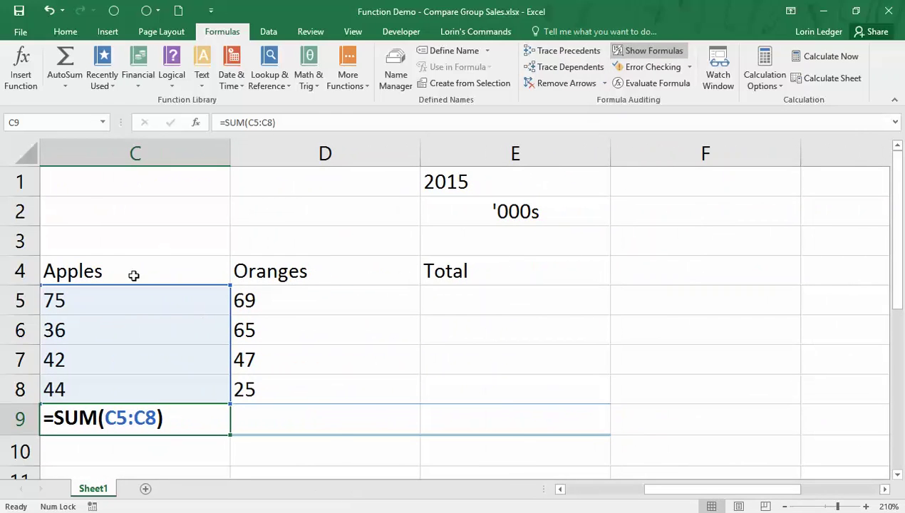
left_click(561, 489)
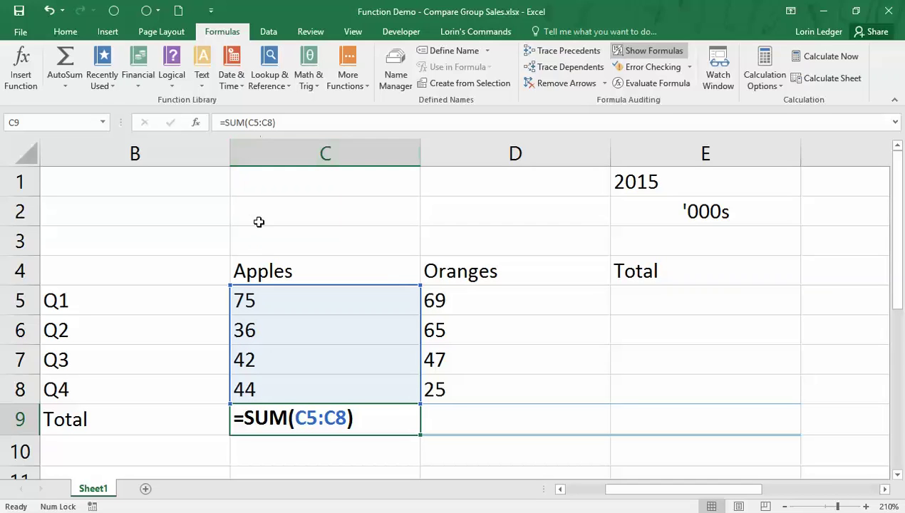
Try adding the Oranges range D5:D8 as a second argument of the SUM formula in C9.
double_click(267, 420)
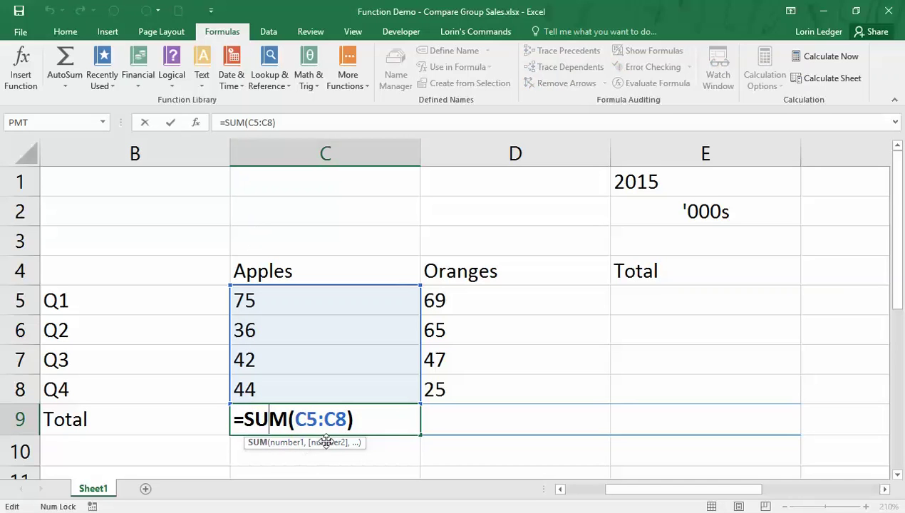
left_click(286, 449)
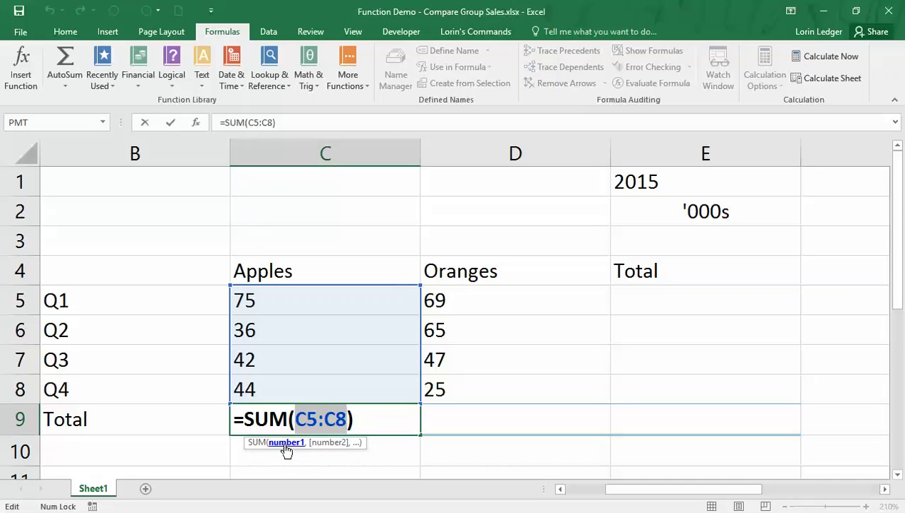
left_click(347, 419)
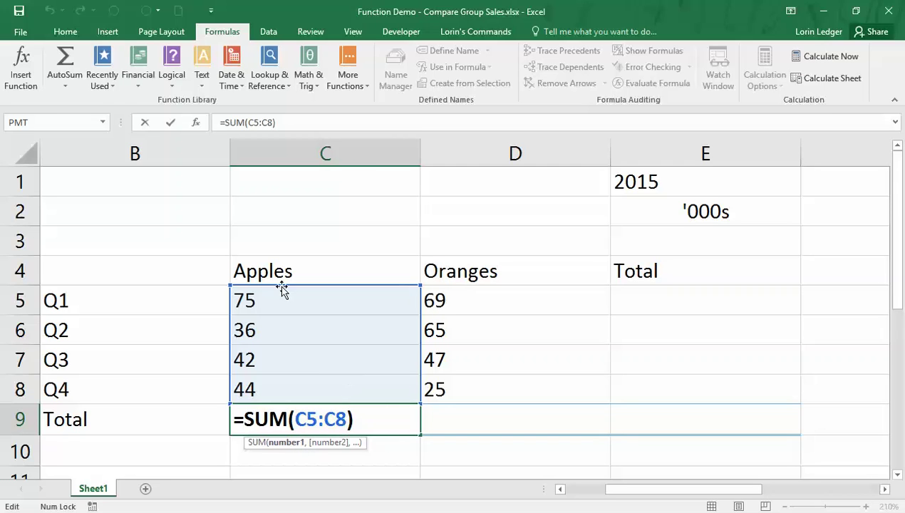
type(",")
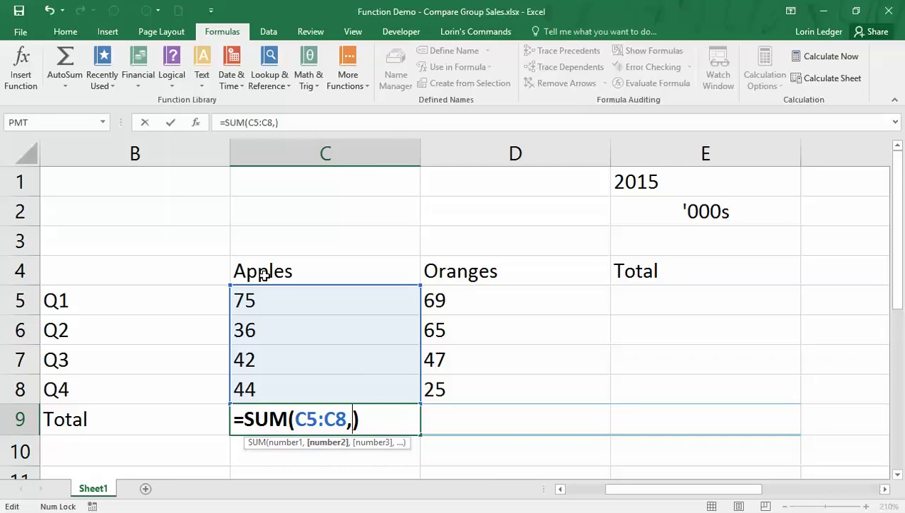
left_click_drag(487, 298, 480, 386)
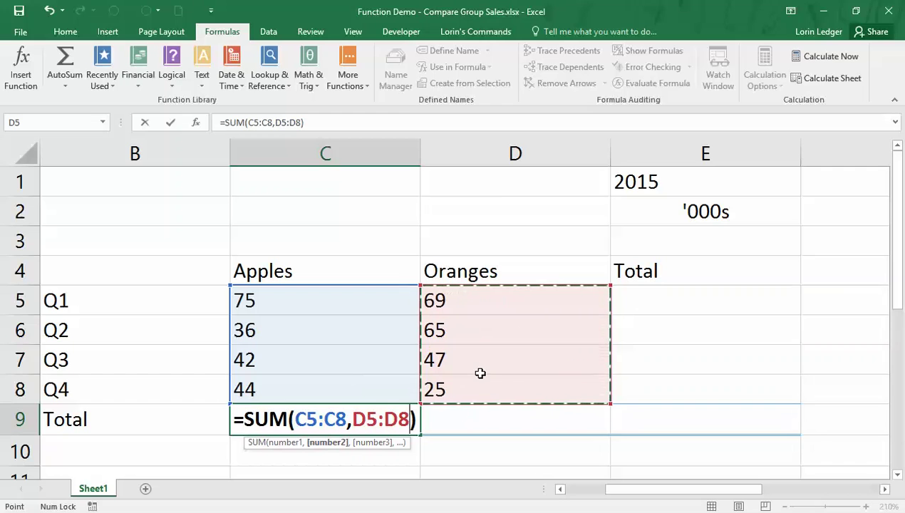
Remove the second argument D5:D8 and its comma from the SUM formula in C9.
key("BackSpace")
key("BackSpace")
key("BackSpace")
key("BackSpace")
key("BackSpace")
key("BackSpace")
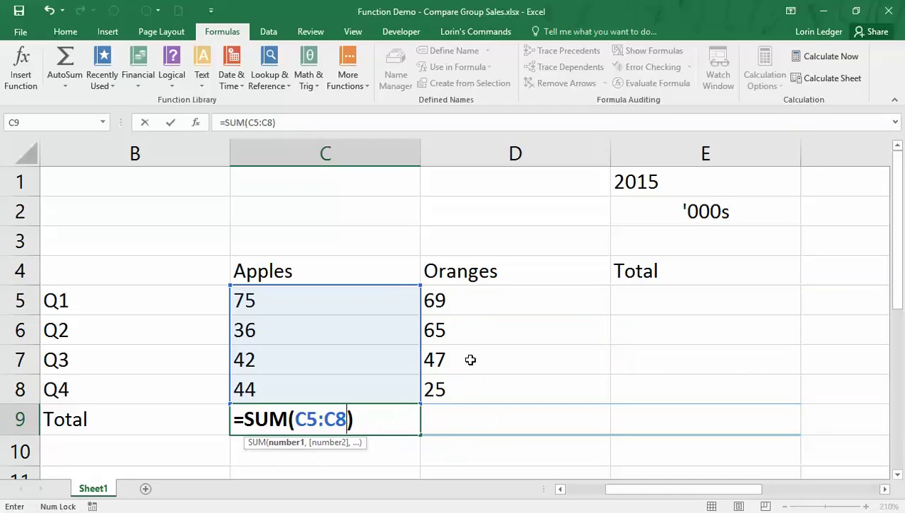
Rewrite the C9 formula with separate cell arguments as =SUM(C5,C6,C7,C8).
key("BackSpace")
key("BackSpace")
key("BackSpace")
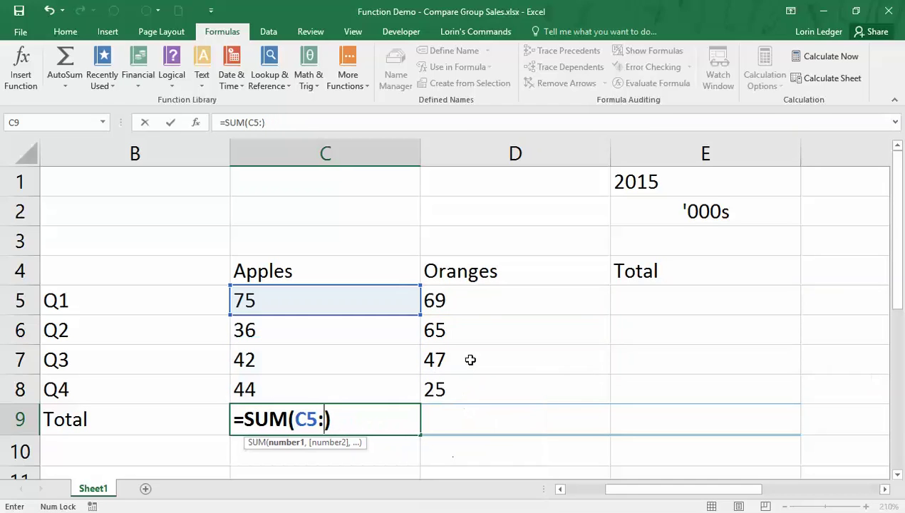
type(",")
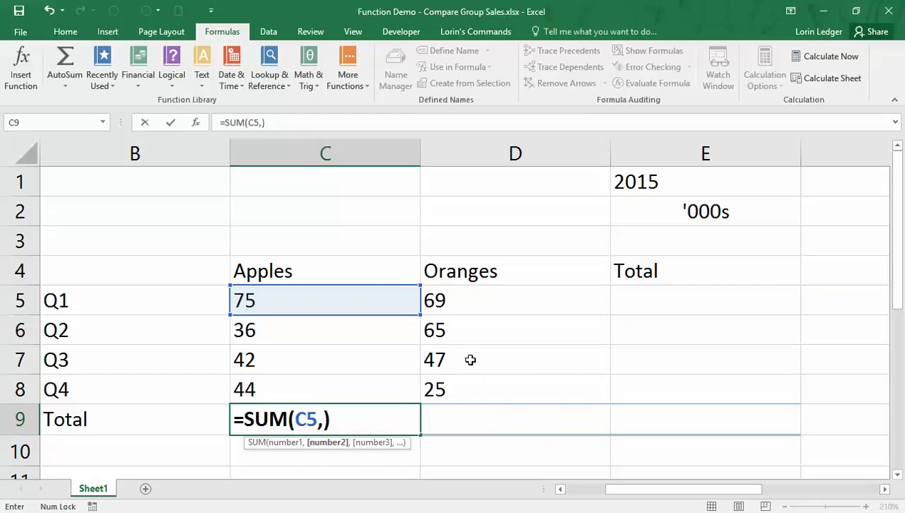
left_click(365, 348)
left_click(365, 328)
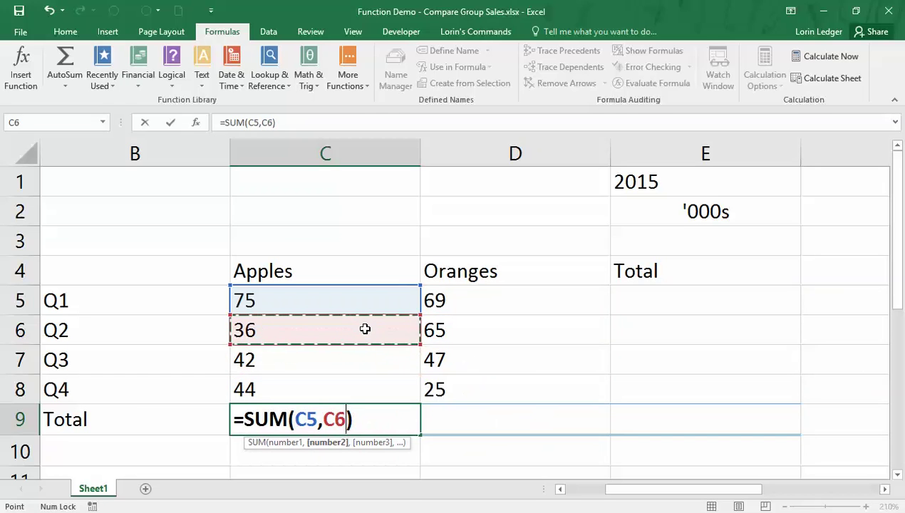
type(",")
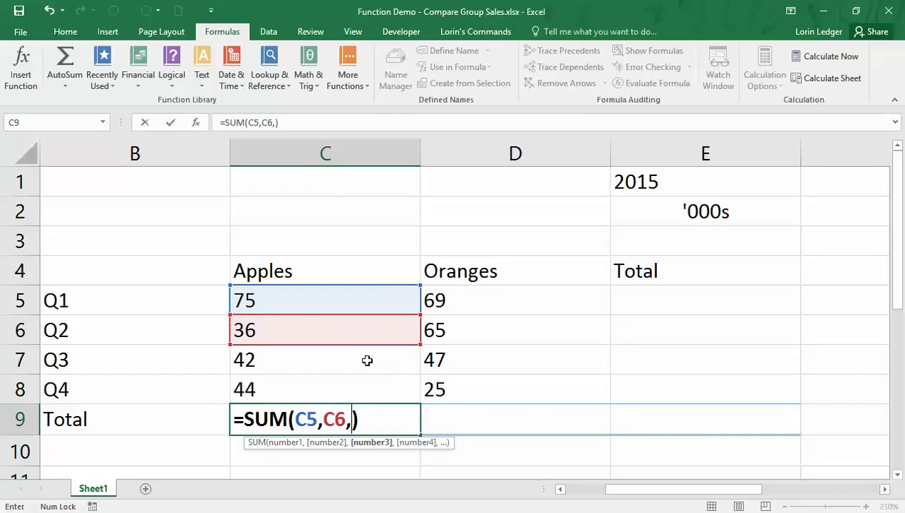
left_click(344, 363)
type(",")
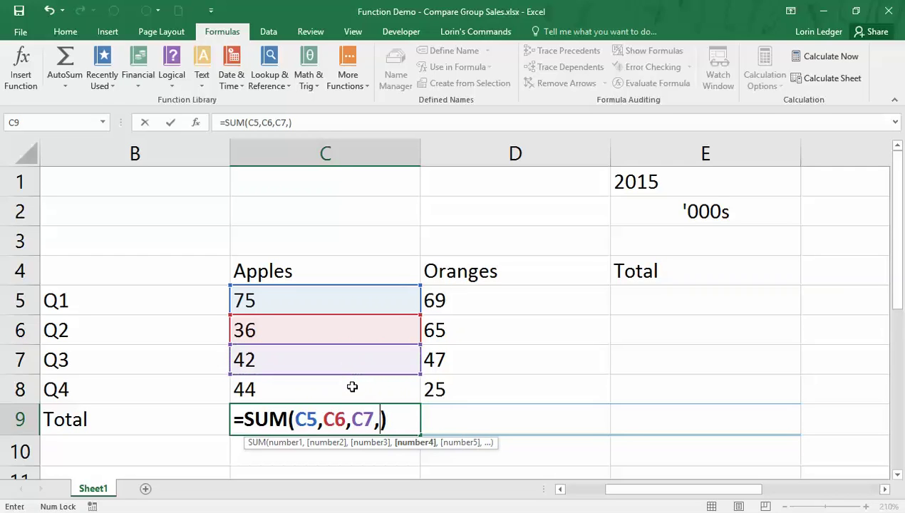
left_click(351, 389)
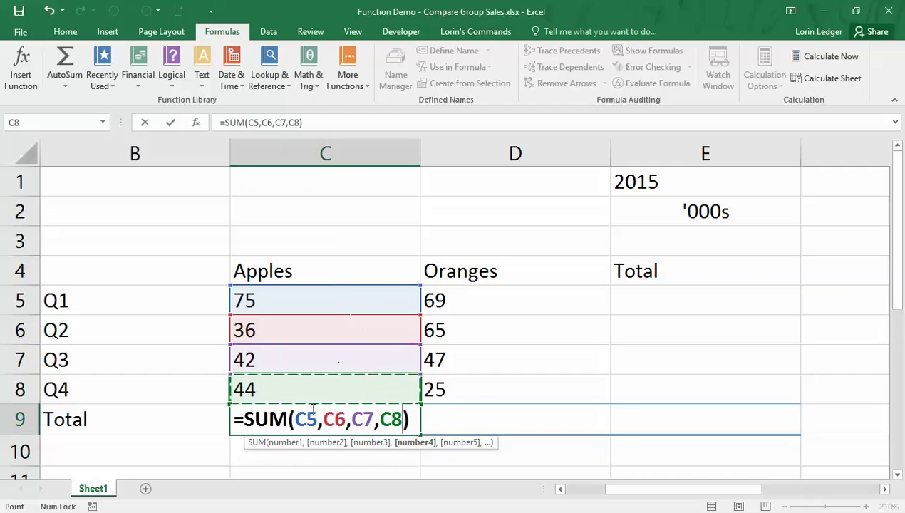
Examine which cell reference matches each of the four number arguments of the SUM function in C9.
left_click(285, 443)
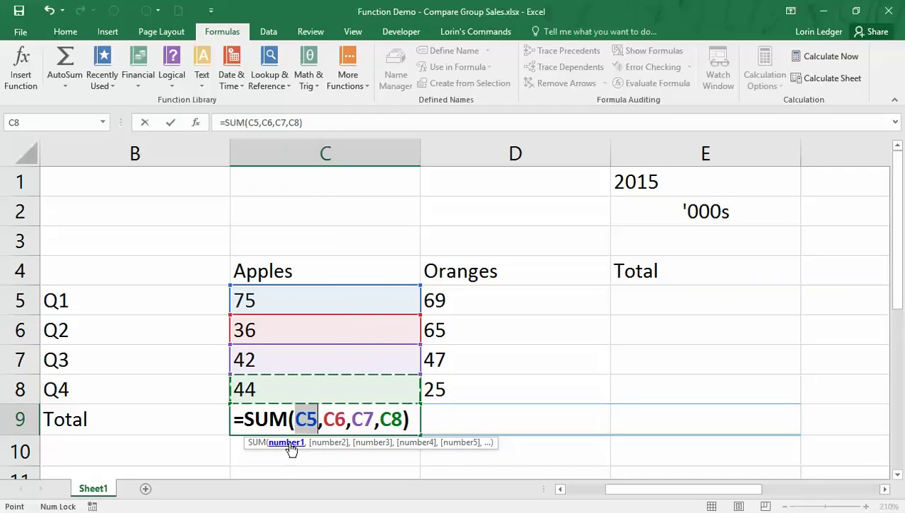
left_click(328, 444)
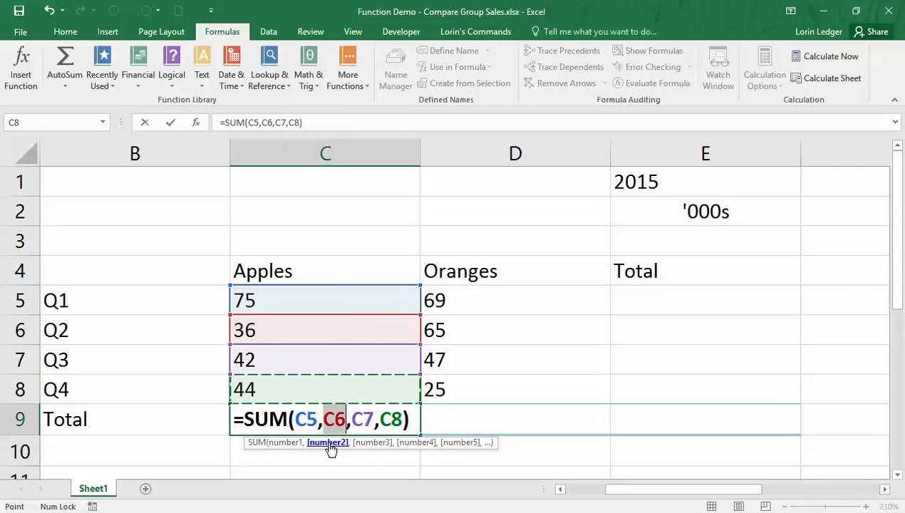
left_click(376, 443)
left_click(416, 443)
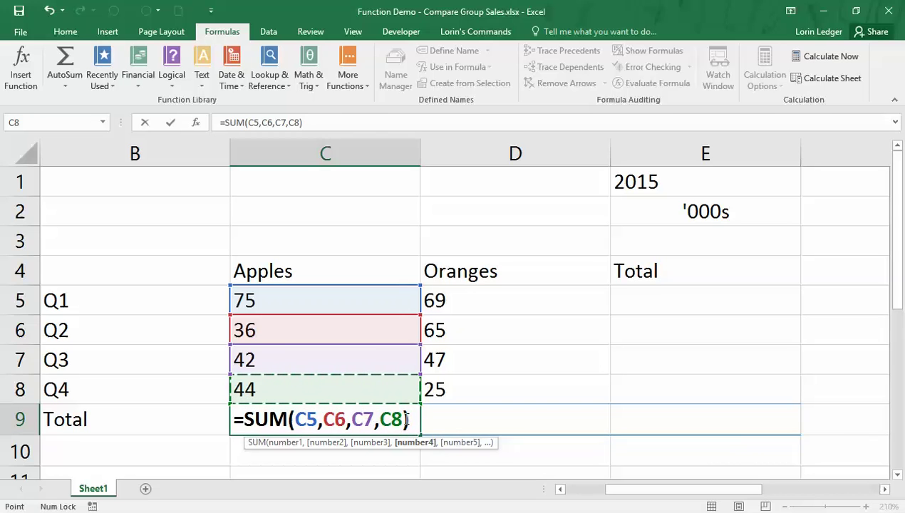
Remove C6 and C7 from the C9 formula and join the remaining references as the range C5:C8.
left_click_drag(407, 420, 372, 421)
left_click(322, 419)
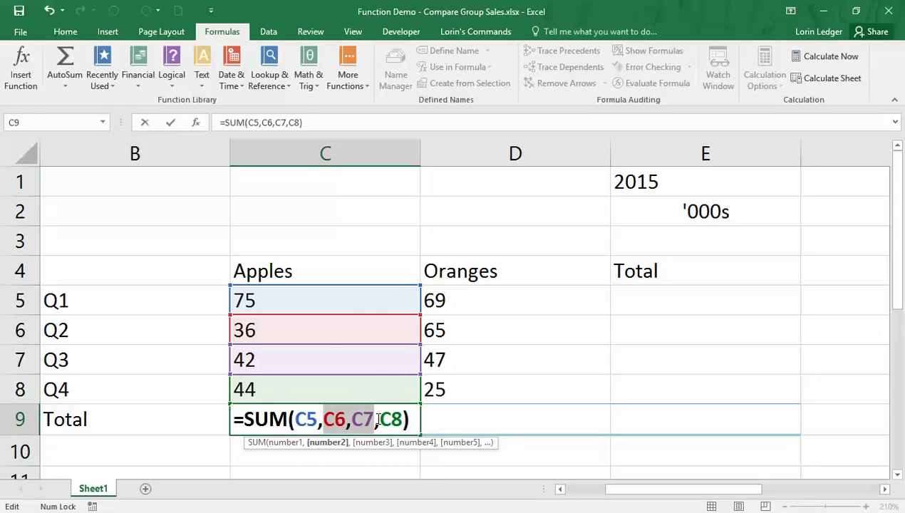
key("Delete")
key("Delete")
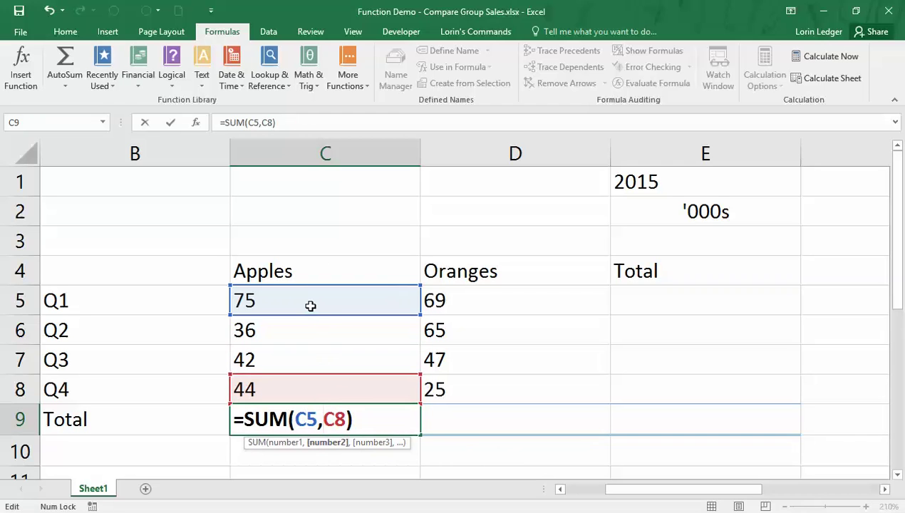
key("BackSpace")
type(":")
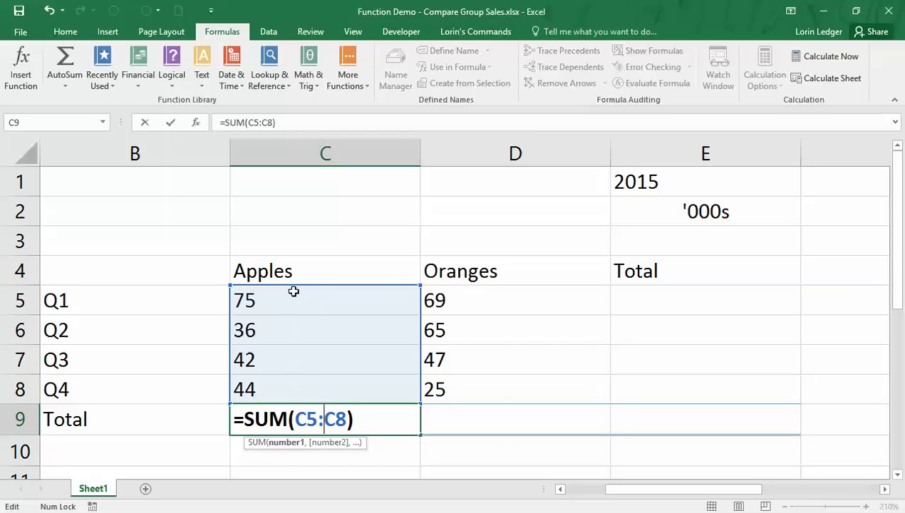
Commit the C9 formula, switch the sheet from showing formulas to values, and select the Apples total.
key("Tab")
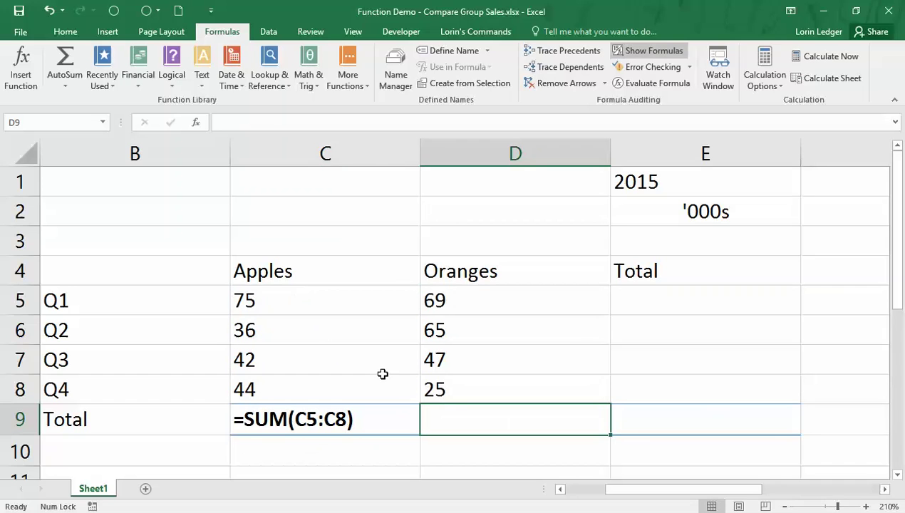
left_click(634, 52)
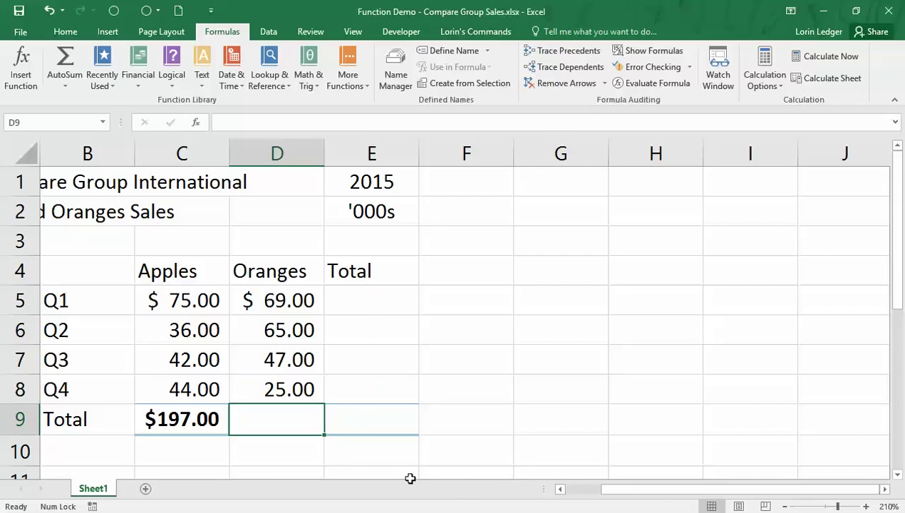
left_click_drag(656, 496, 567, 503)
left_click(273, 420)
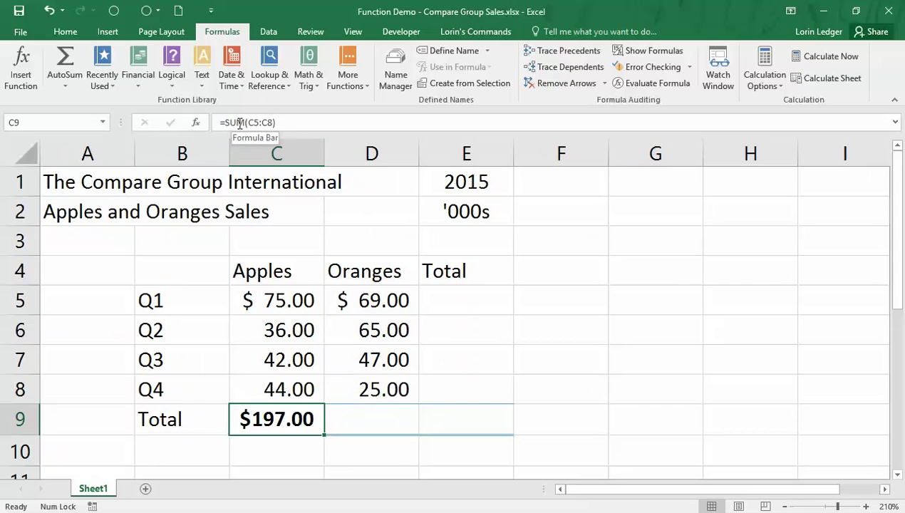
Start Magnifier, minimise its control window and enlarge the screen around the sales table.
key("super+plus")
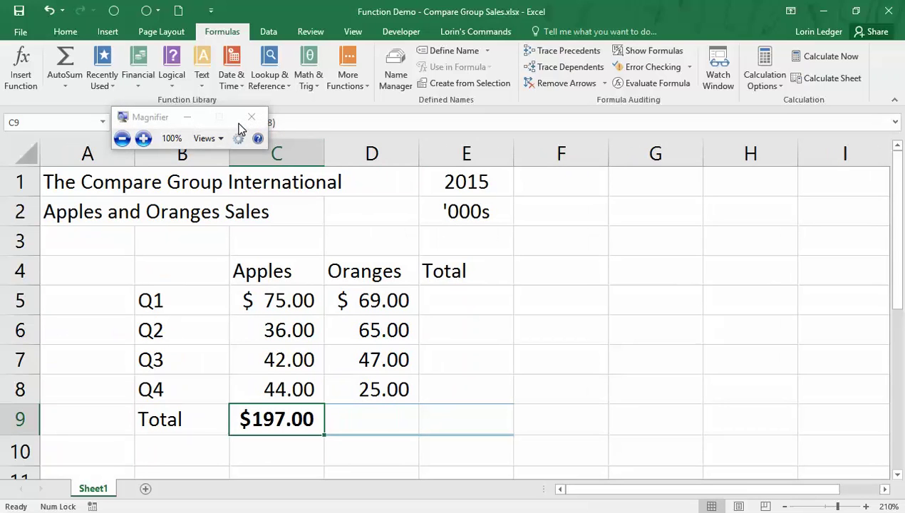
left_click(187, 117)
key("super+plus")
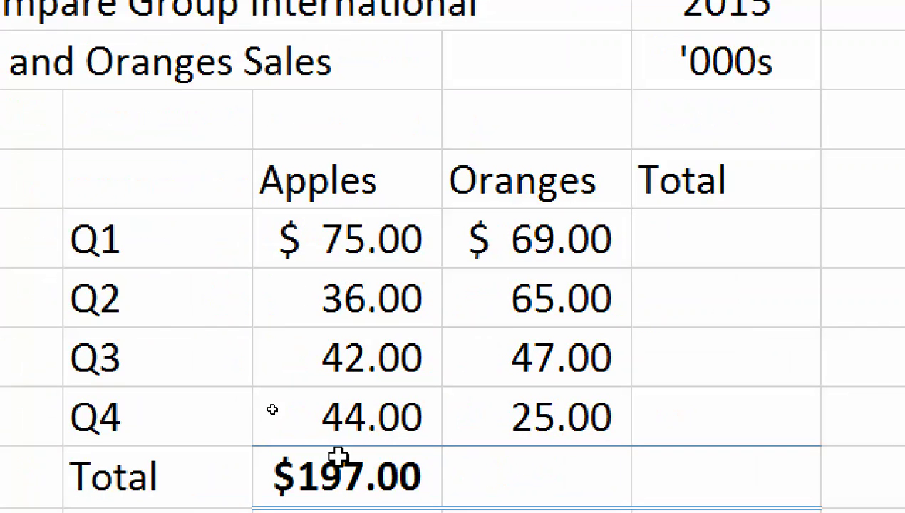
Copy the Apples total formula from C9 into D9, and undo the paste.
left_click(339, 456)
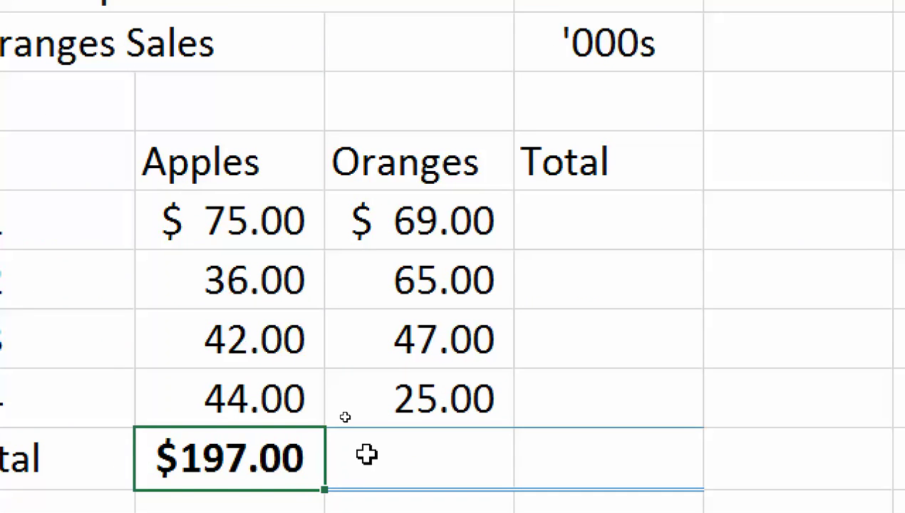
key("ctrl+c")
left_click(389, 450)
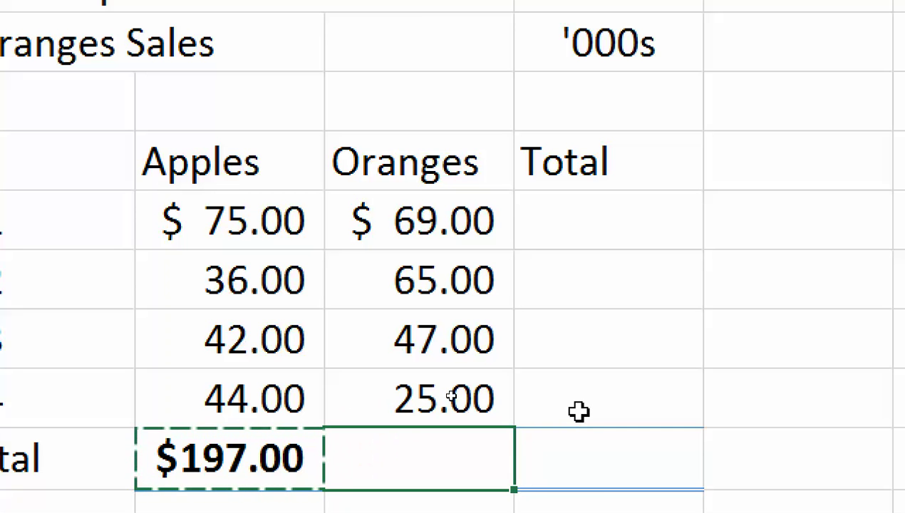
key("ctrl+v")
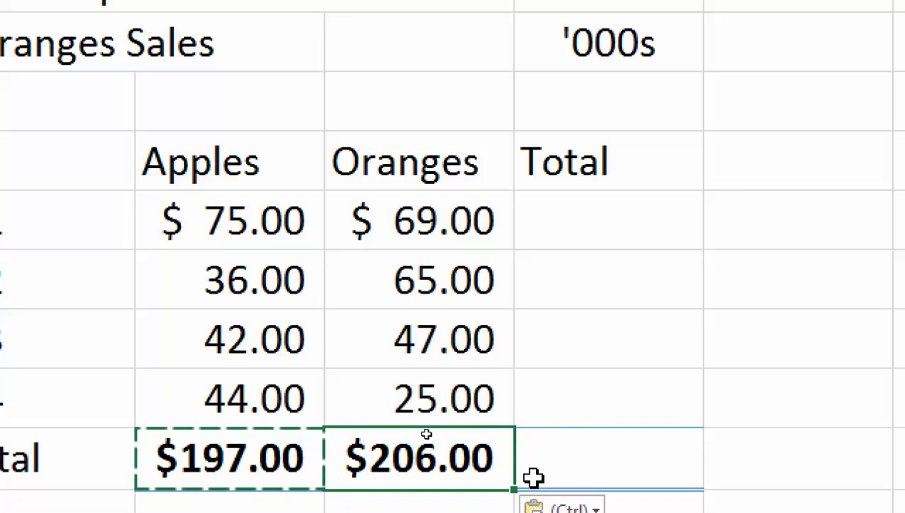
key("ctrl+z")
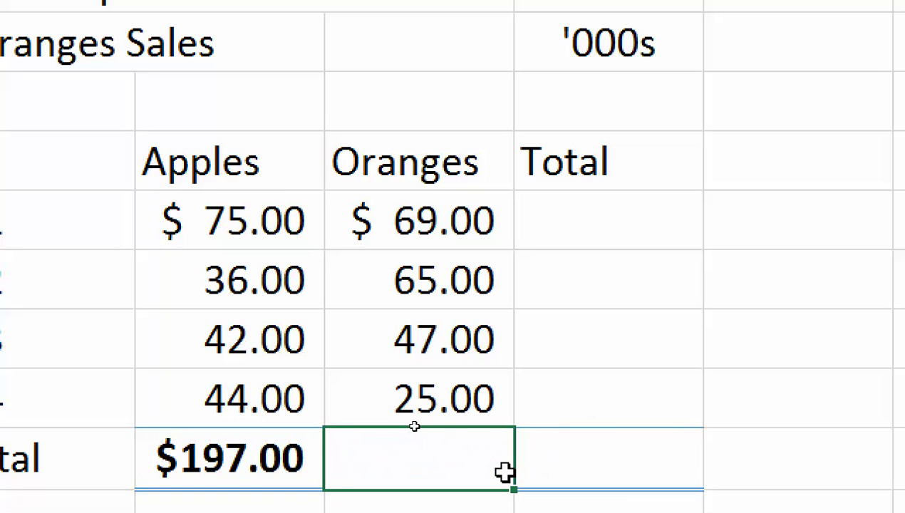
Copy the C9 total formula into D9 once more, and clear D9 again.
left_click(258, 442)
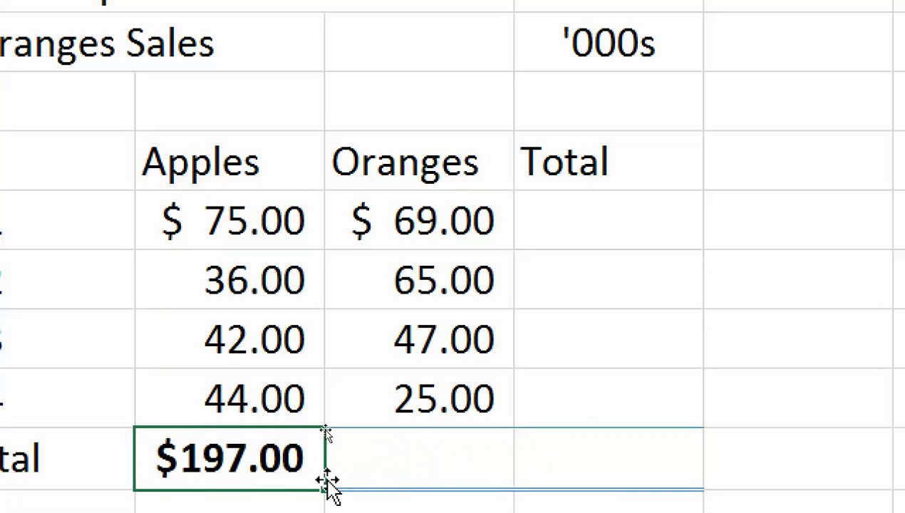
key("ctrl+c")
left_click(394, 461)
key("Return")
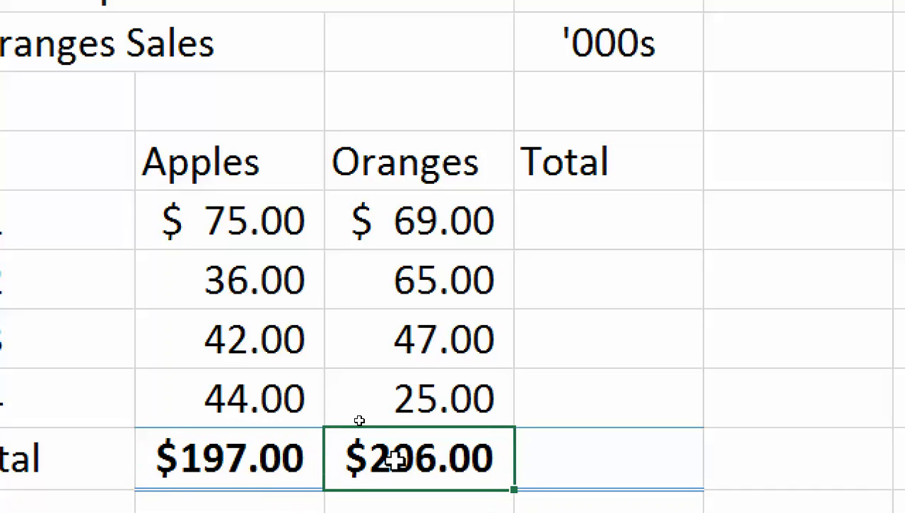
left_click(285, 458)
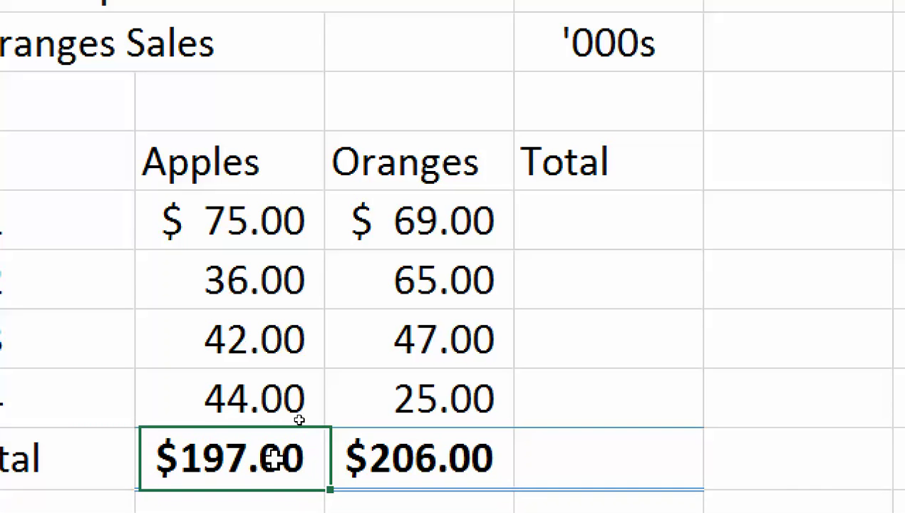
left_click(383, 449)
key("Delete")
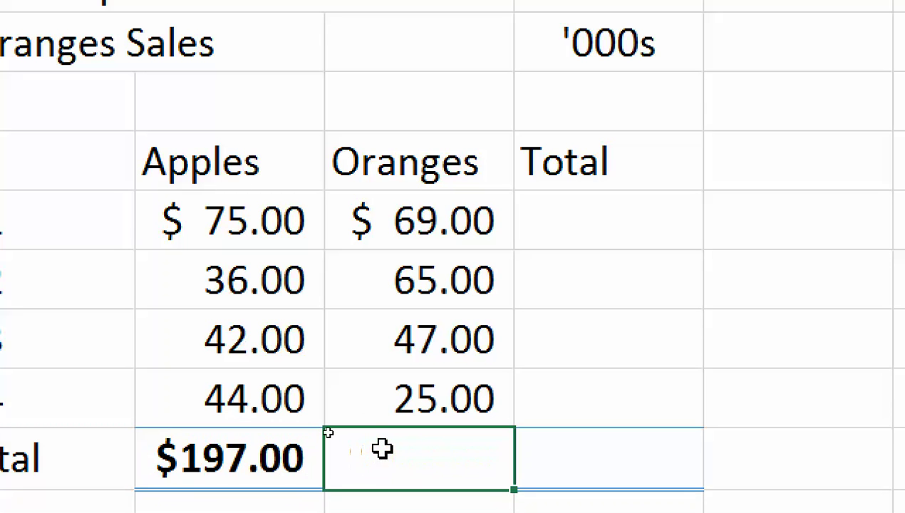
Fill the C9 total formula across the Total row through D9 and E9.
left_click(234, 463)
left_click_drag(327, 489, 646, 470)
left_click(453, 463)
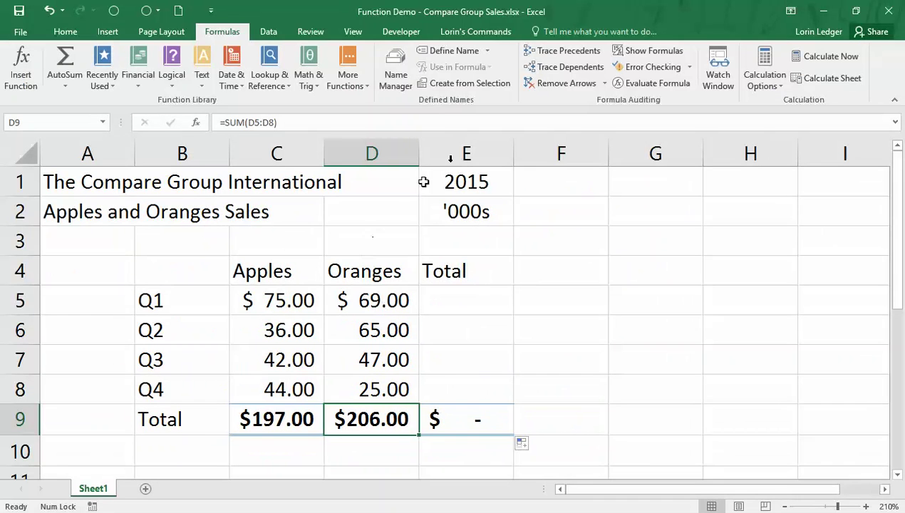
Show the sheet's formulas and check the range summed in each of C9, D9 and E9.
left_click(645, 50)
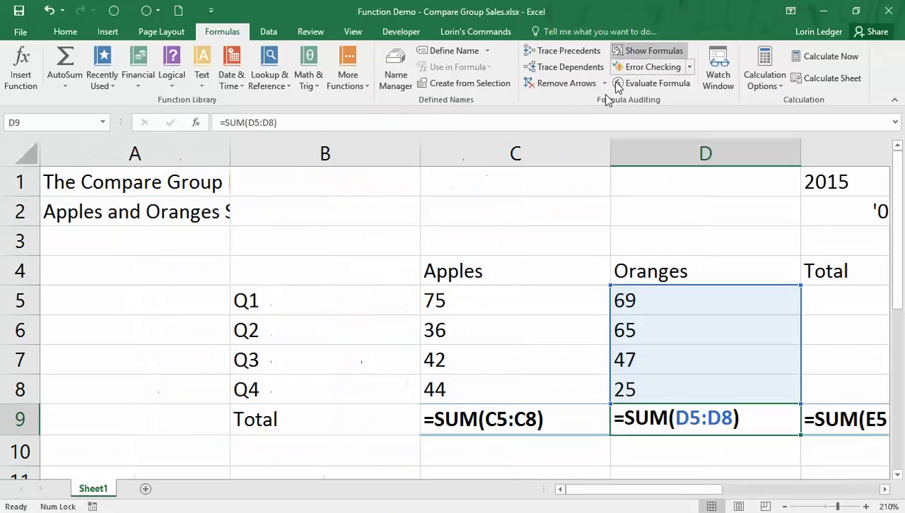
left_click(884, 490)
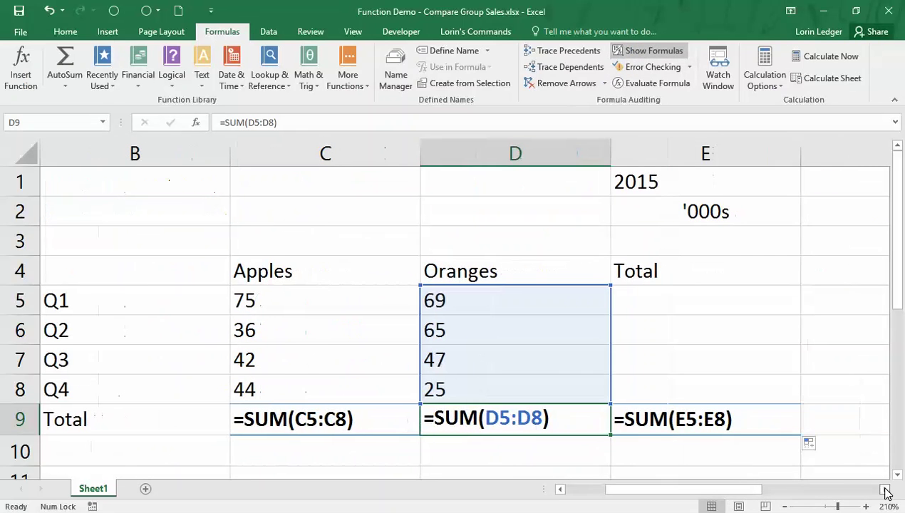
left_click(325, 420)
left_click(477, 412)
left_click(660, 406)
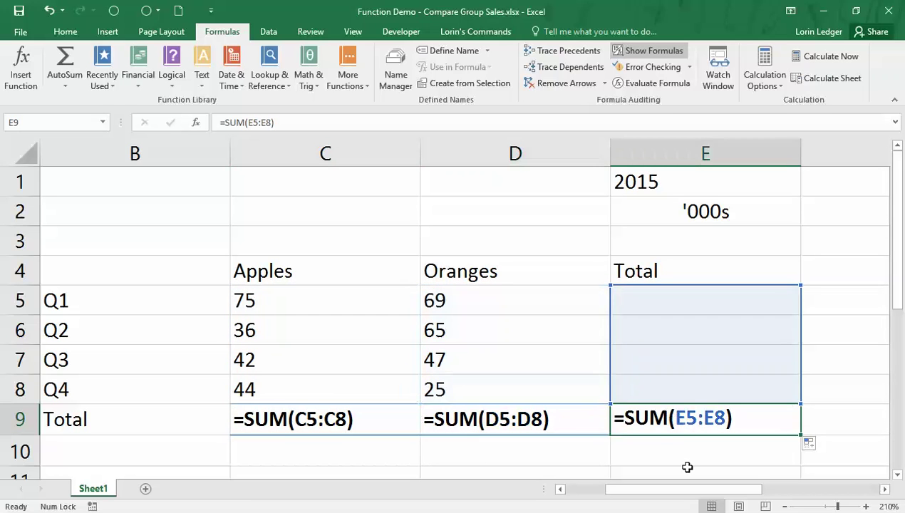
Compare how the relative column references in the Total row formulas shift between C9, D9 and E9.
left_click(351, 419)
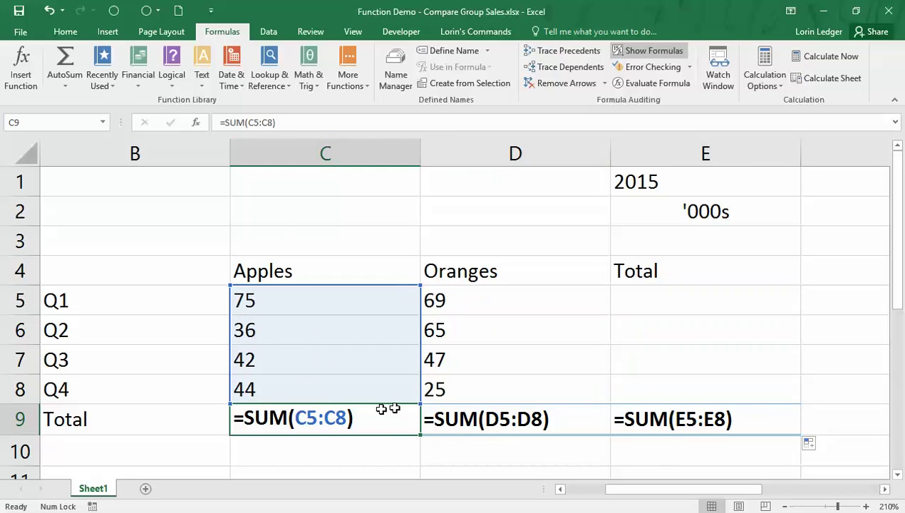
left_click(511, 422)
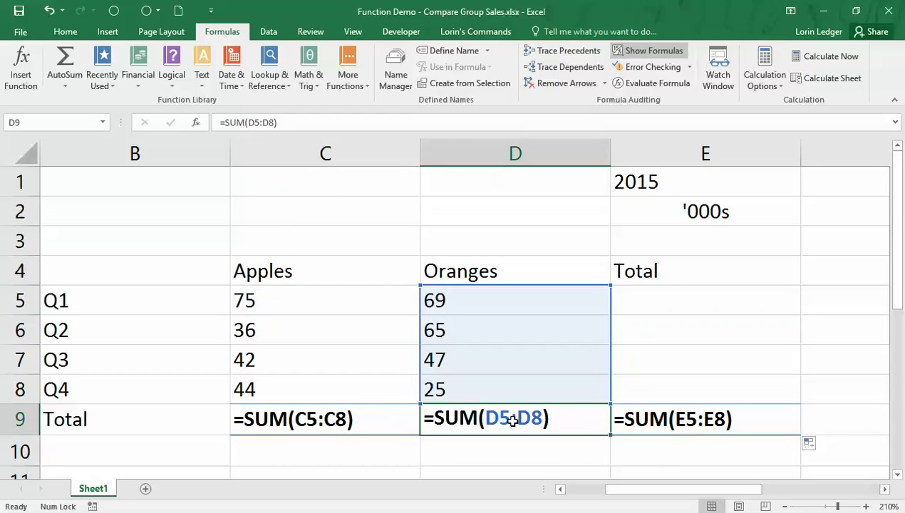
left_click(690, 419)
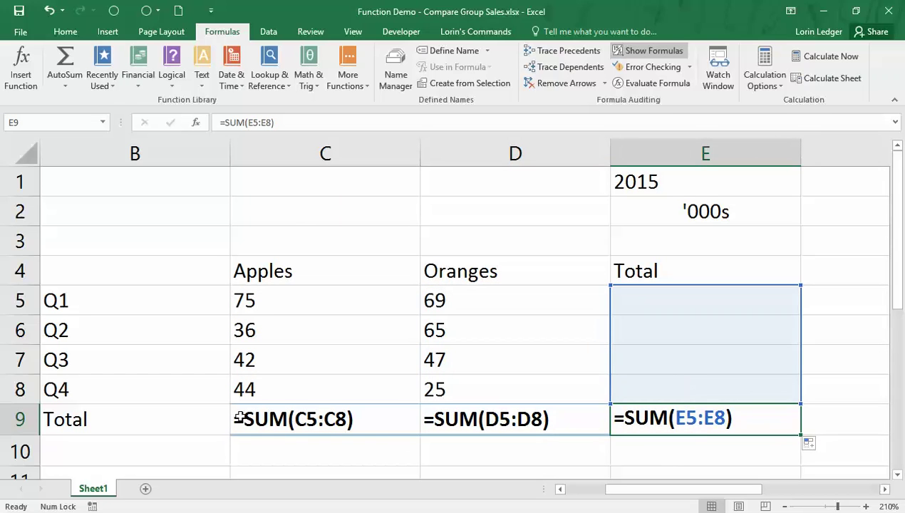
left_click(310, 419)
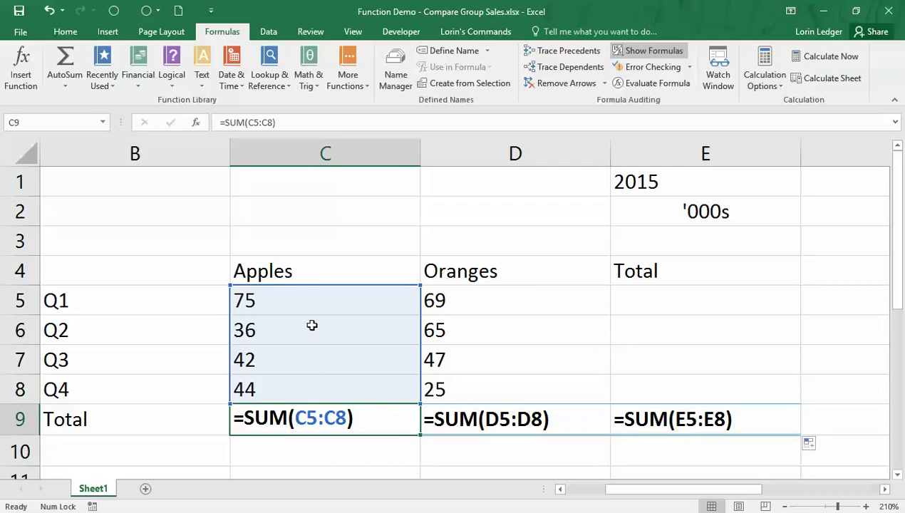
left_click(525, 426)
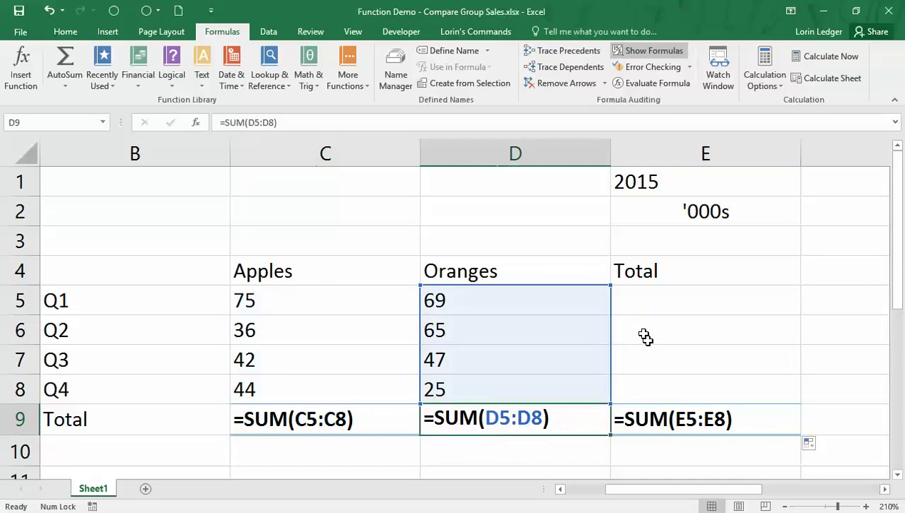
left_click(675, 420)
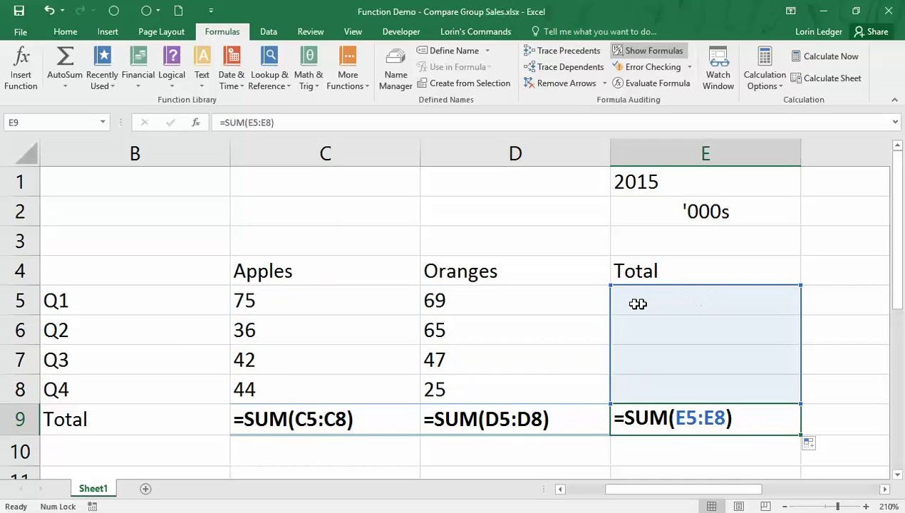
left_click(375, 414)
left_click(527, 411)
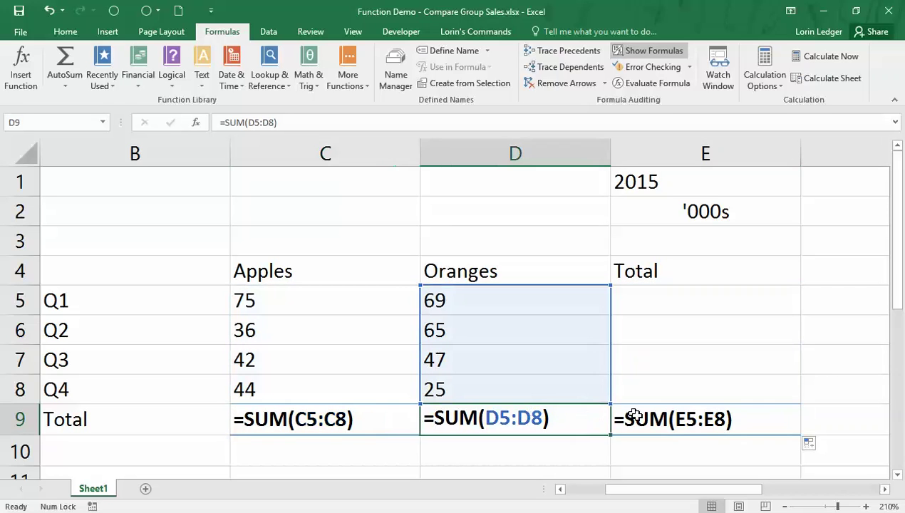
left_click(679, 419)
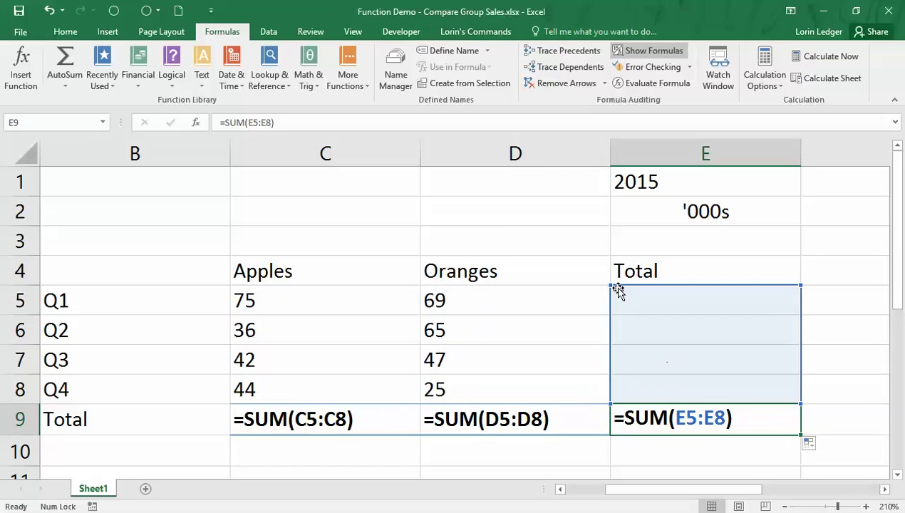
left_click_drag(617, 290, 617, 290)
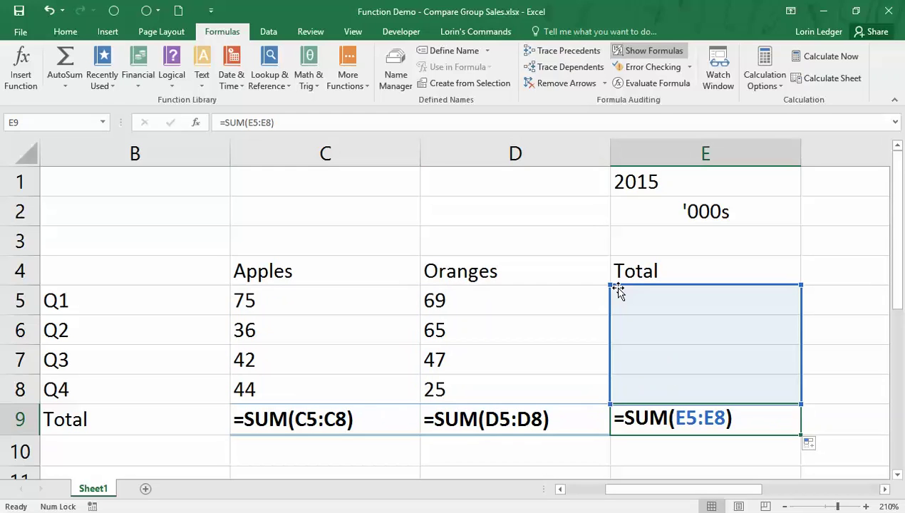
left_click(377, 422)
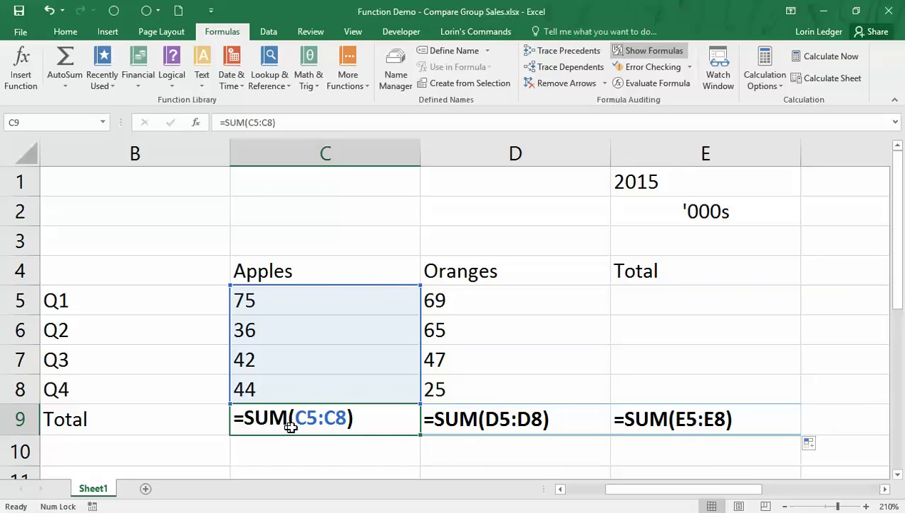
Total C5:D5 in E5 with AutoSum and fill the formula down through E8.
left_click(718, 292)
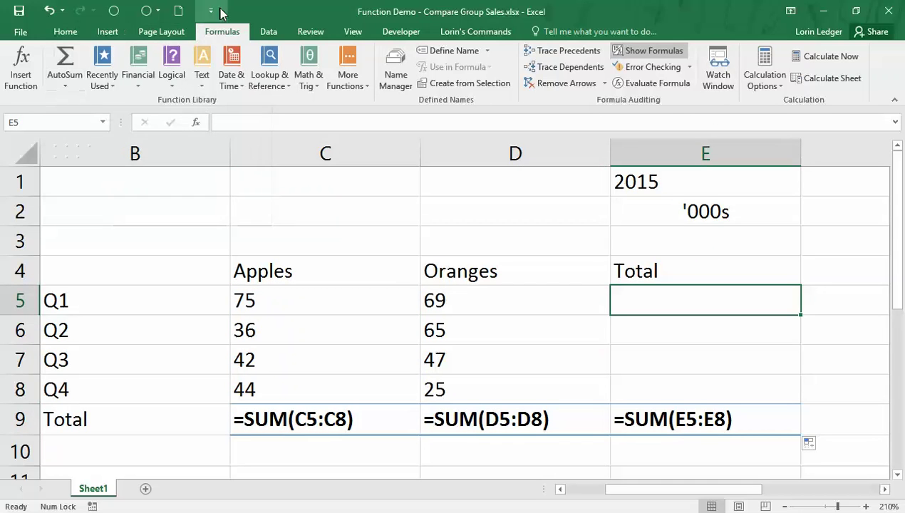
left_click(64, 58)
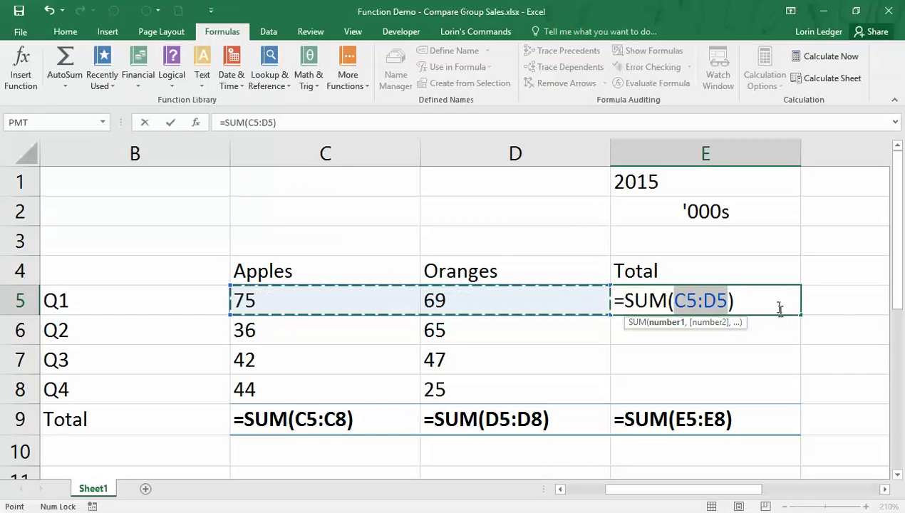
key("Return")
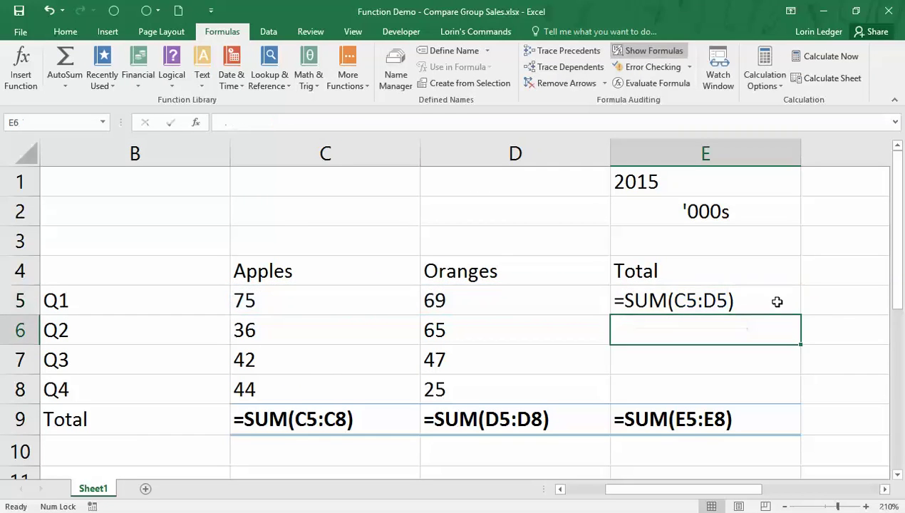
left_click(777, 302)
left_click_drag(801, 314, 803, 399)
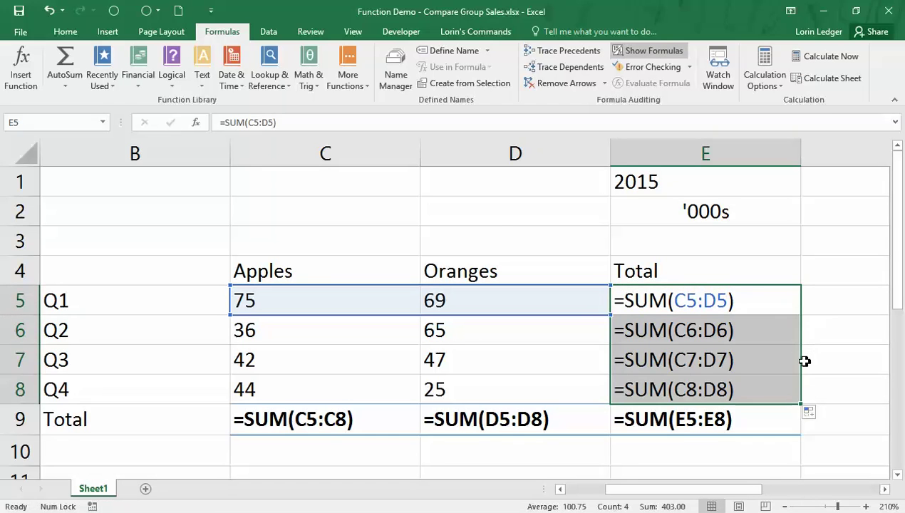
Examine how the row references change in the E5:E8 formulas and compare them with the column total in C9.
left_click(718, 303)
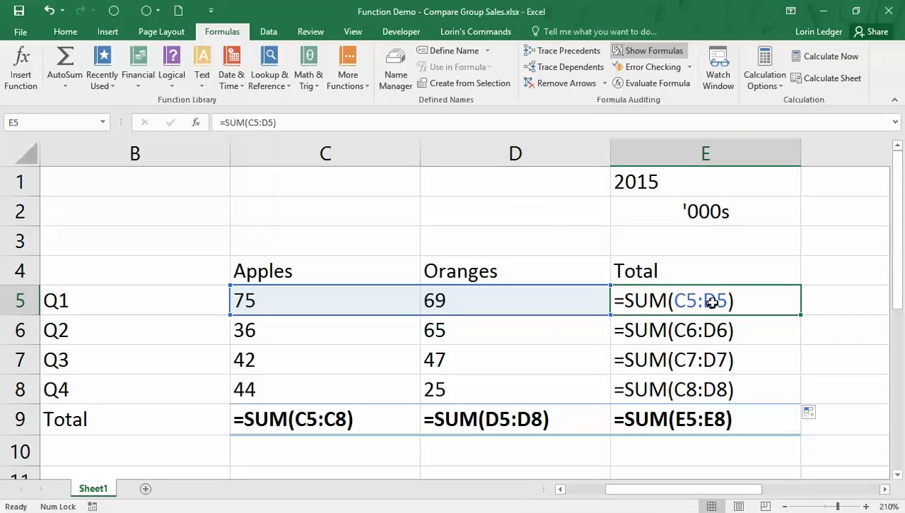
left_click(751, 335)
left_click(734, 362)
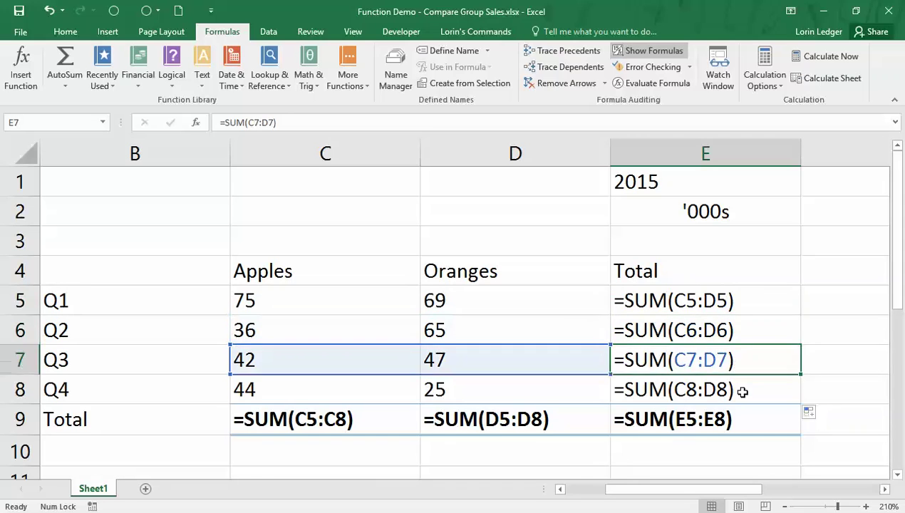
left_click(737, 389)
left_click(737, 300)
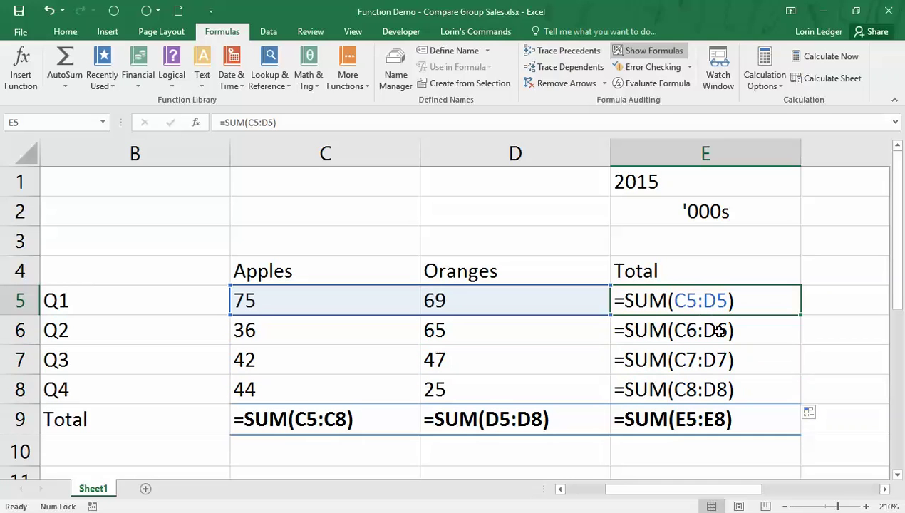
left_click(764, 332)
left_click(728, 299)
left_click(375, 426)
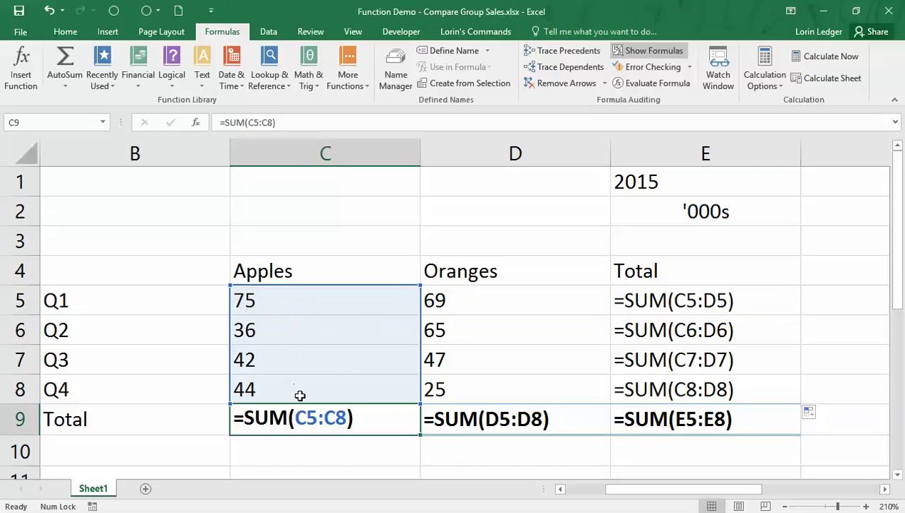
Check which cells each quarter's Total formula sums, going through E5 to E8 and returning to E5.
left_click(774, 286)
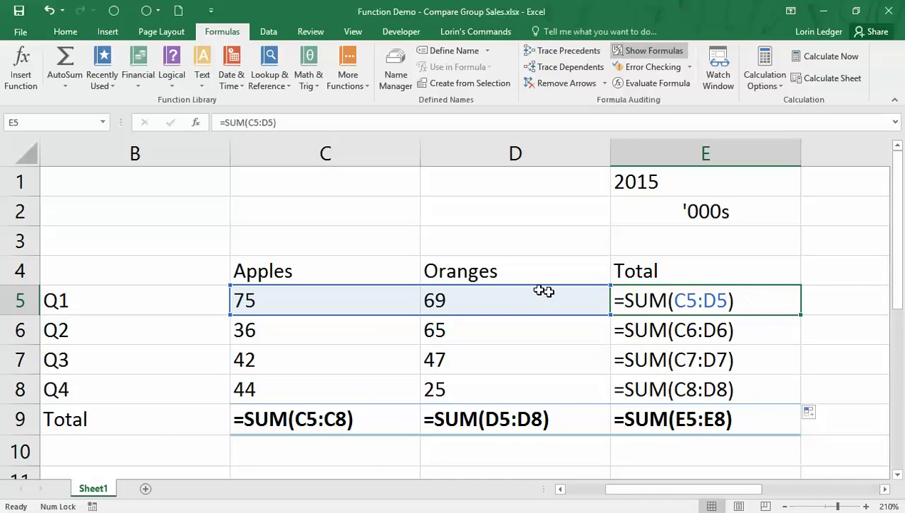
left_click(757, 339)
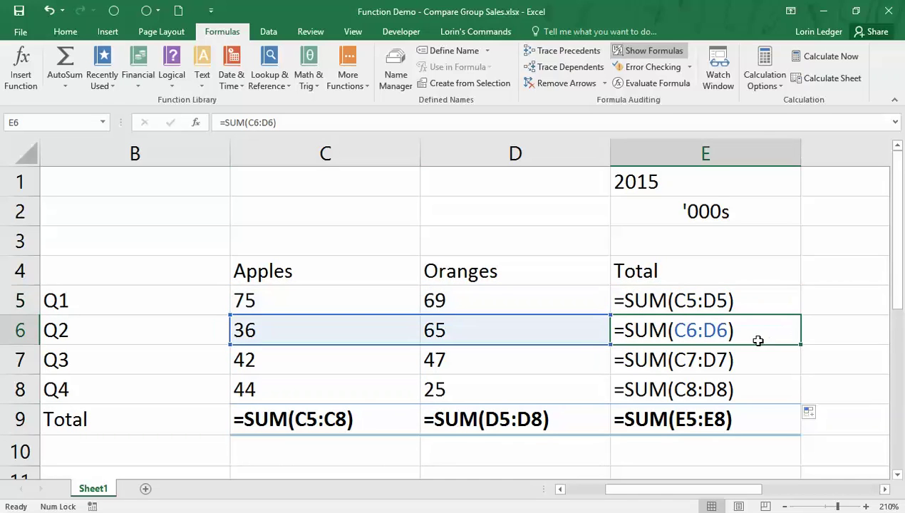
left_click(759, 363)
left_click(754, 398)
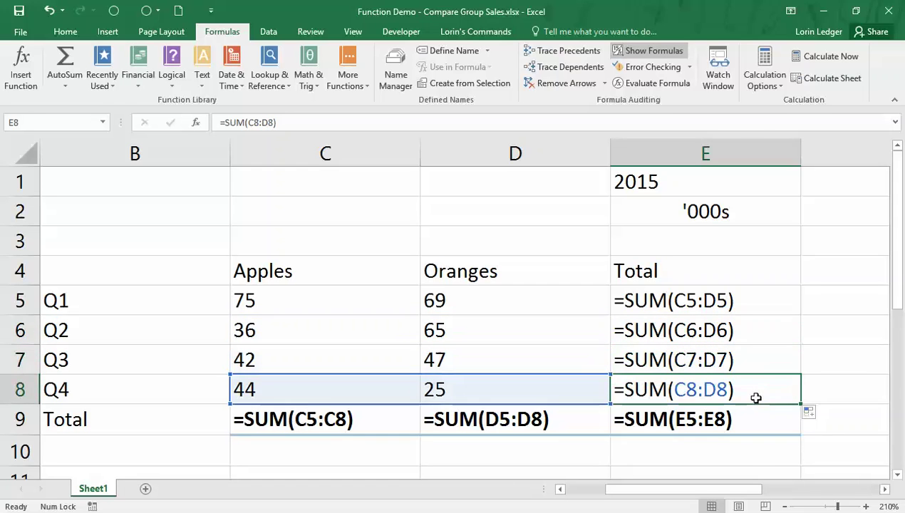
left_click(748, 300)
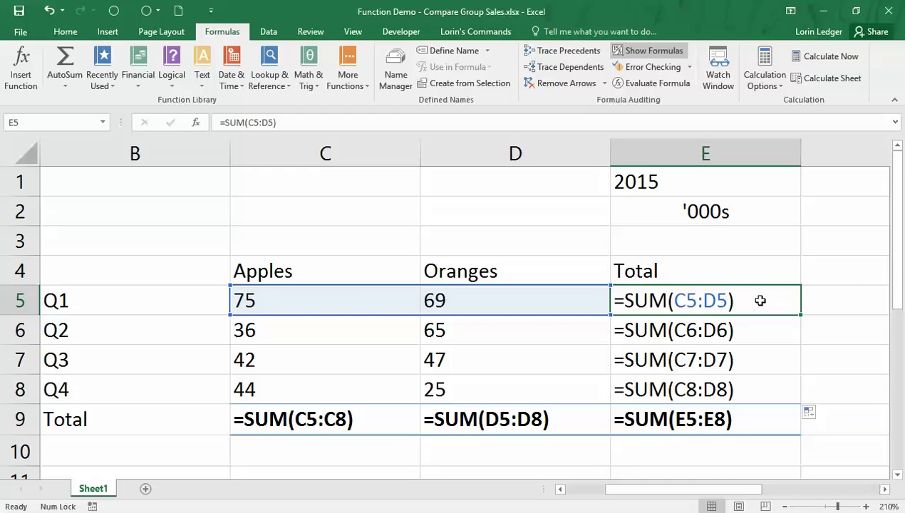
Turn off the formula display so the sheet shows calculated results, with column A back in view.
left_click(645, 51)
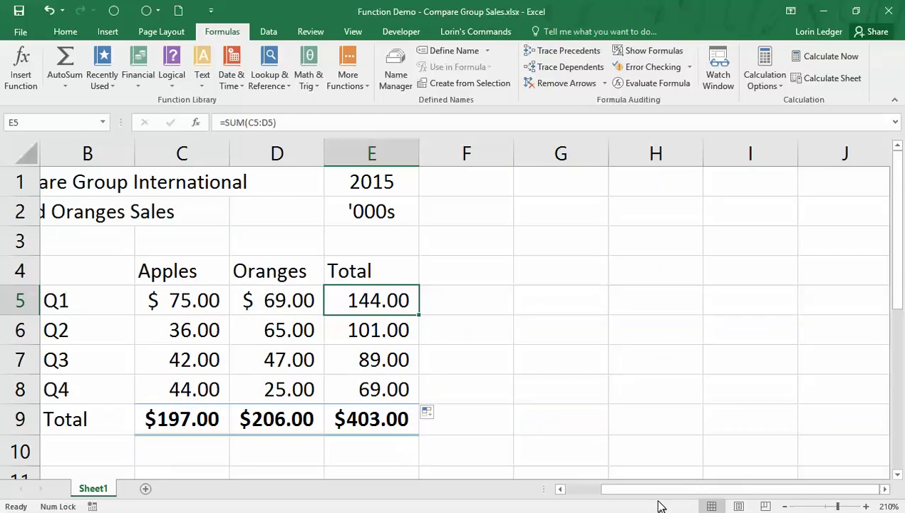
left_click_drag(657, 491, 584, 501)
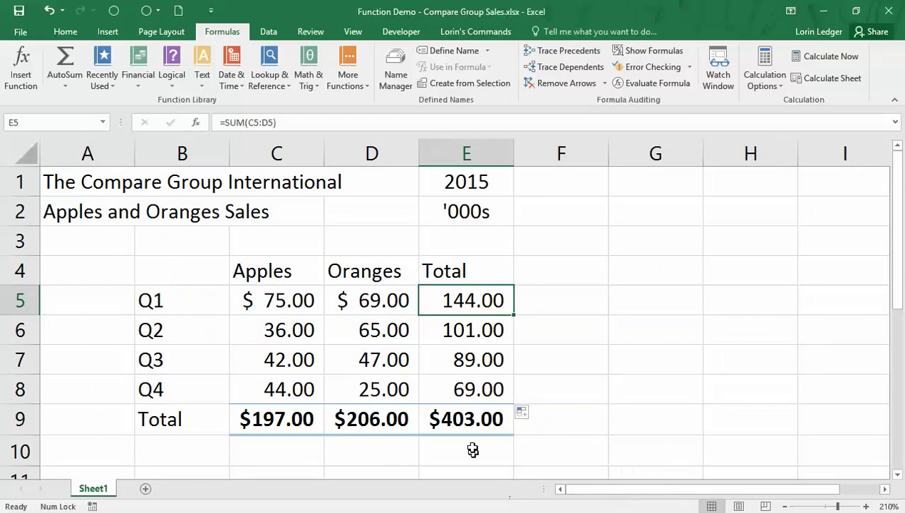